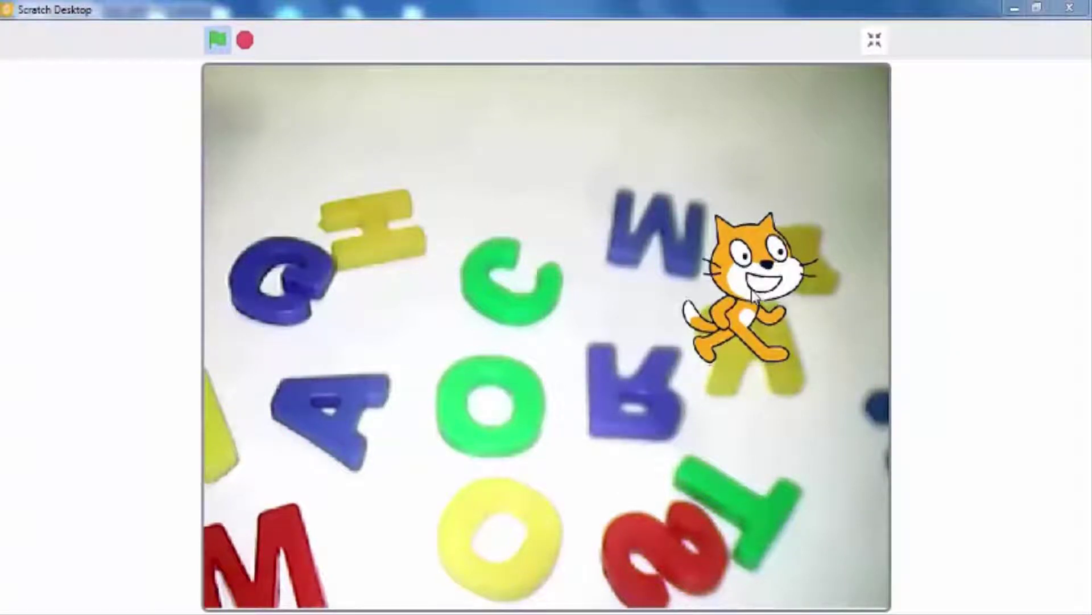
# - Move the cat over the coloured letters in the webcam demo, then launch Scratch Desktop
pyautogui.moveTo(754, 293)
pyautogui.mouseDown()
pyautogui.moveTo(760, 286)
pyautogui.moveTo(700, 234)
pyautogui.mouseUp()
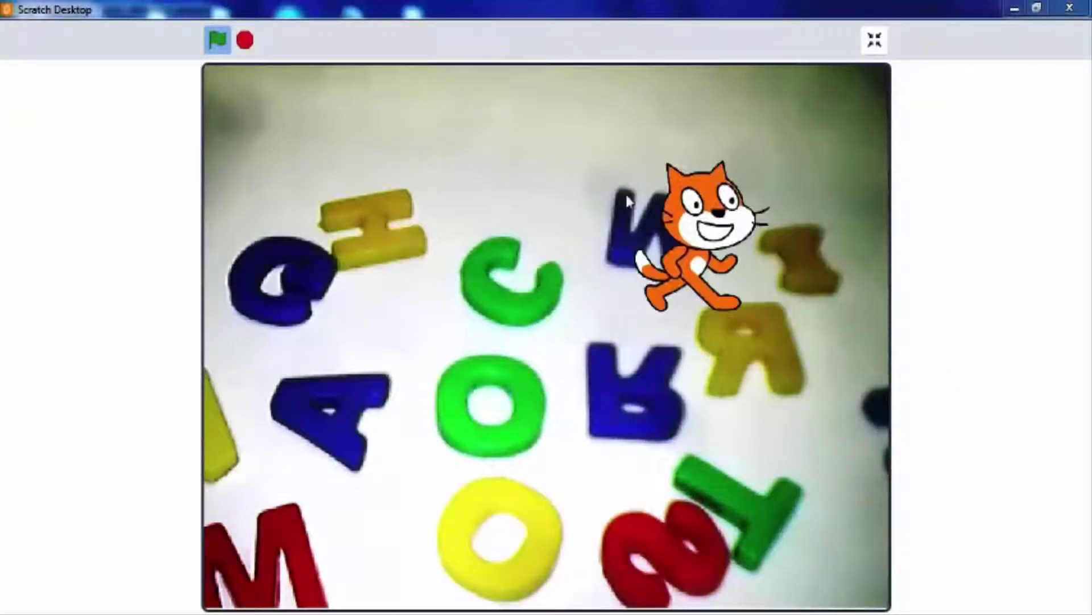
pyautogui.click(662, 423)
pyautogui.click(378, 478)
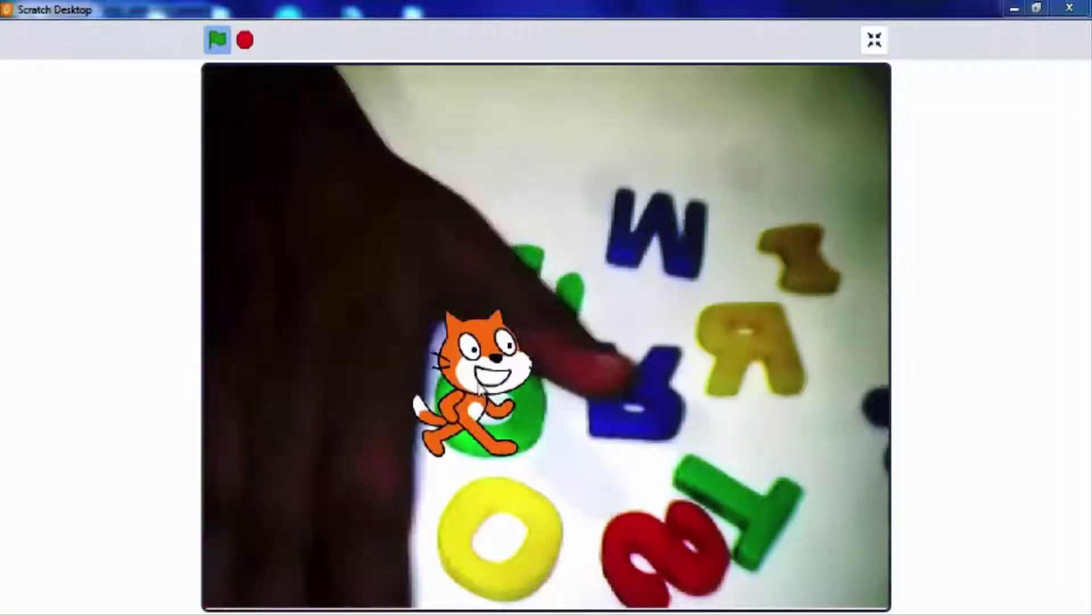
pyautogui.click(581, 316)
pyautogui.click(454, 321)
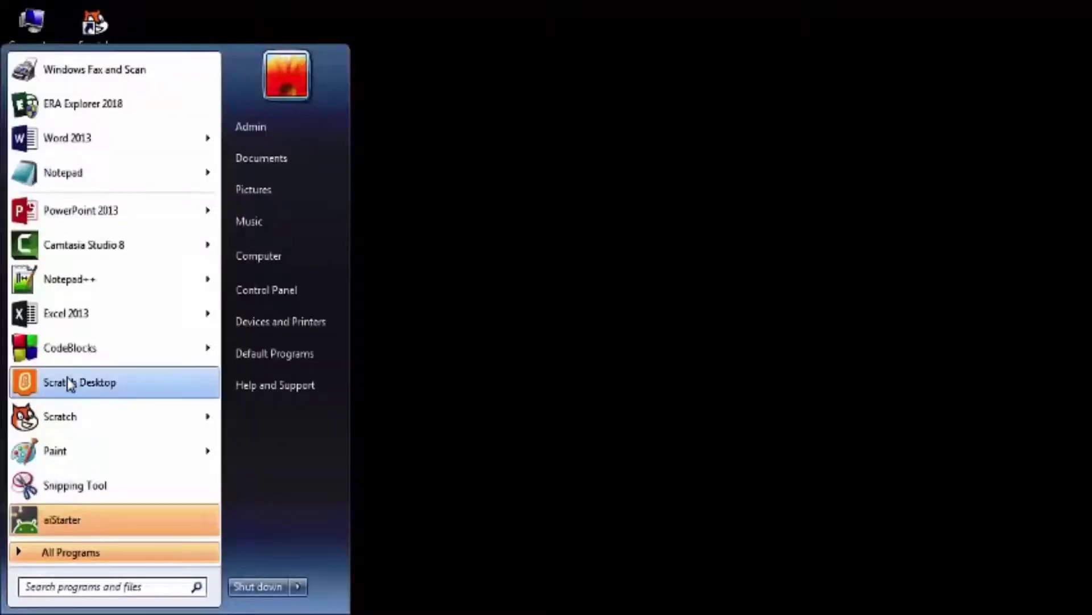
pyautogui.click(71, 383)
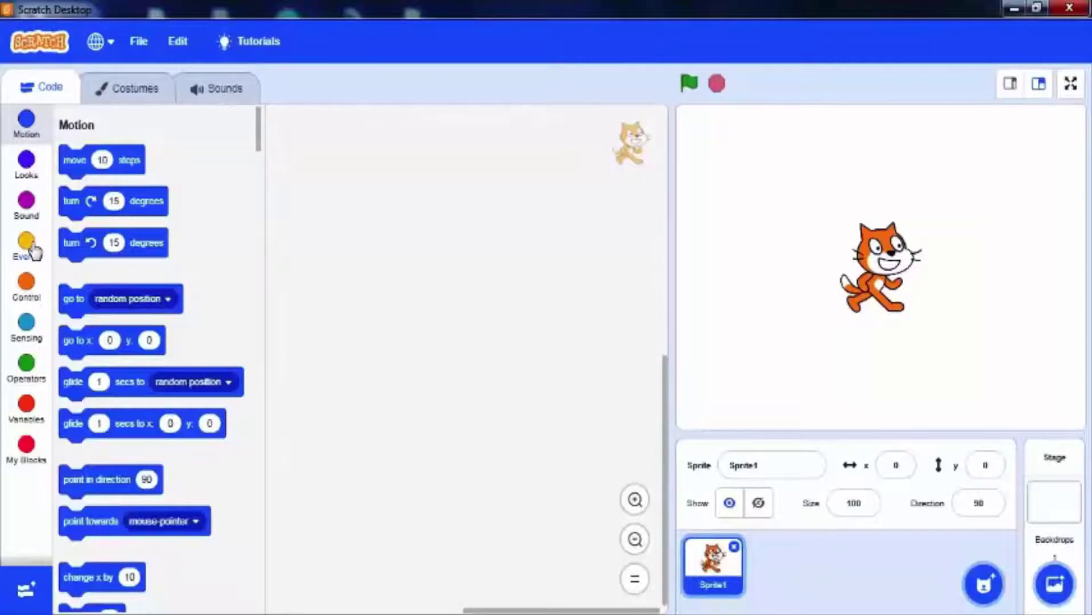
# - Place a 'when green flag clicked' hat block from Events in the cat's script area
pyautogui.click(27, 244)
pyautogui.moveTo(75, 153); pyautogui.dragTo(418, 135)
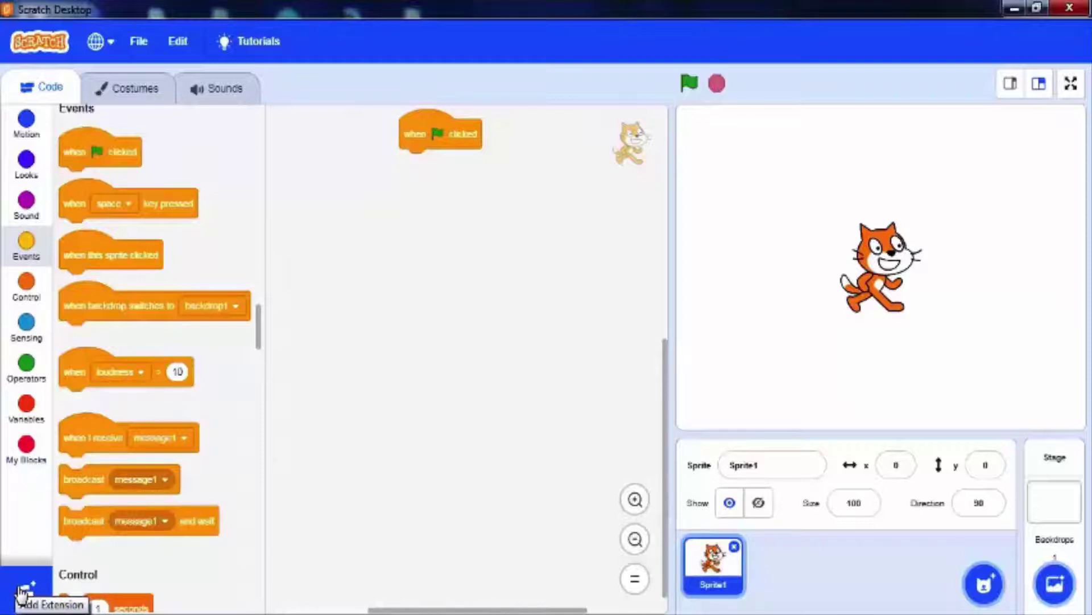
# - Add Video Sensing and a 'turn video on' block, then run it to show the webcam
pyautogui.click(24, 591)
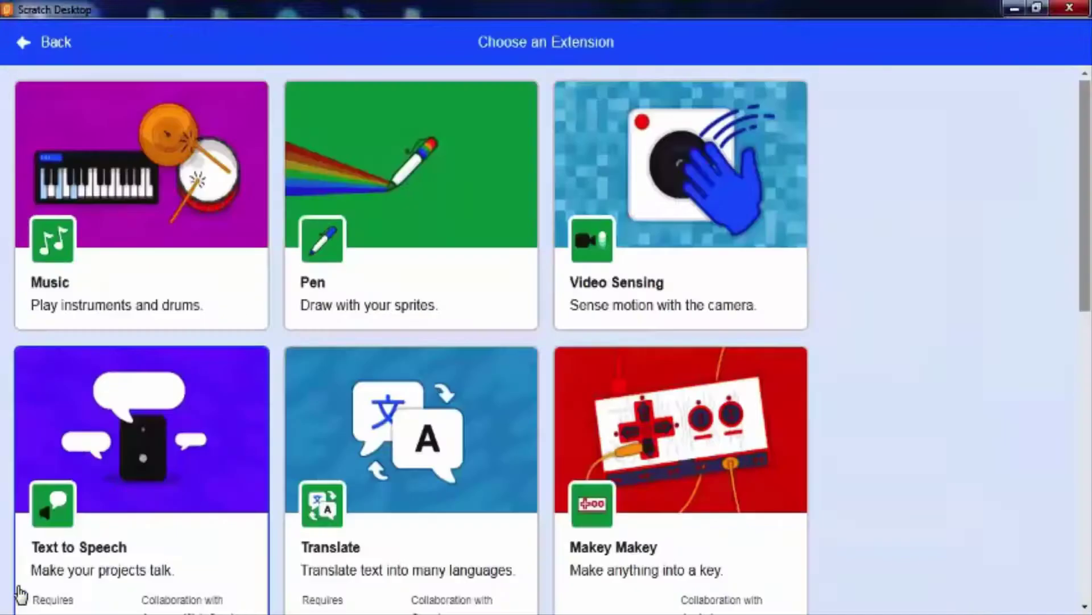
pyautogui.click(683, 265)
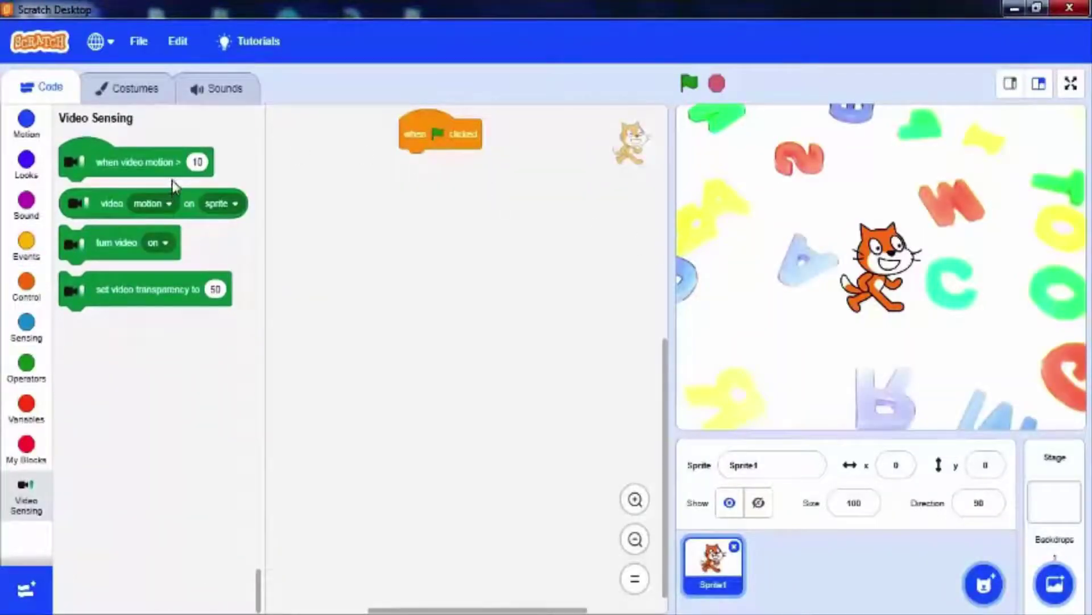
pyautogui.moveTo(94, 247); pyautogui.dragTo(462, 158)
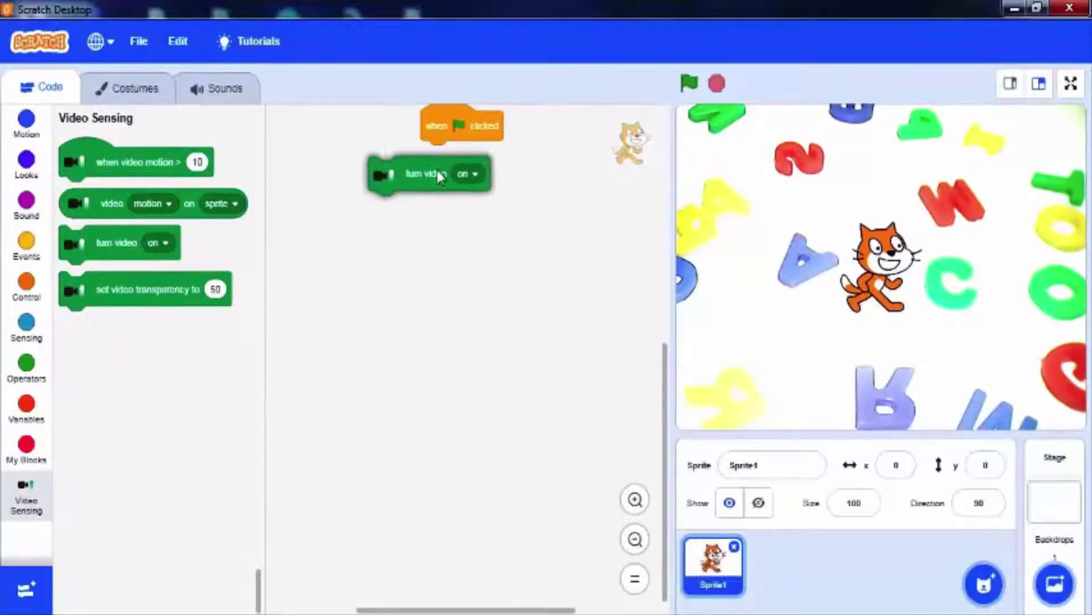
pyautogui.click(527, 158)
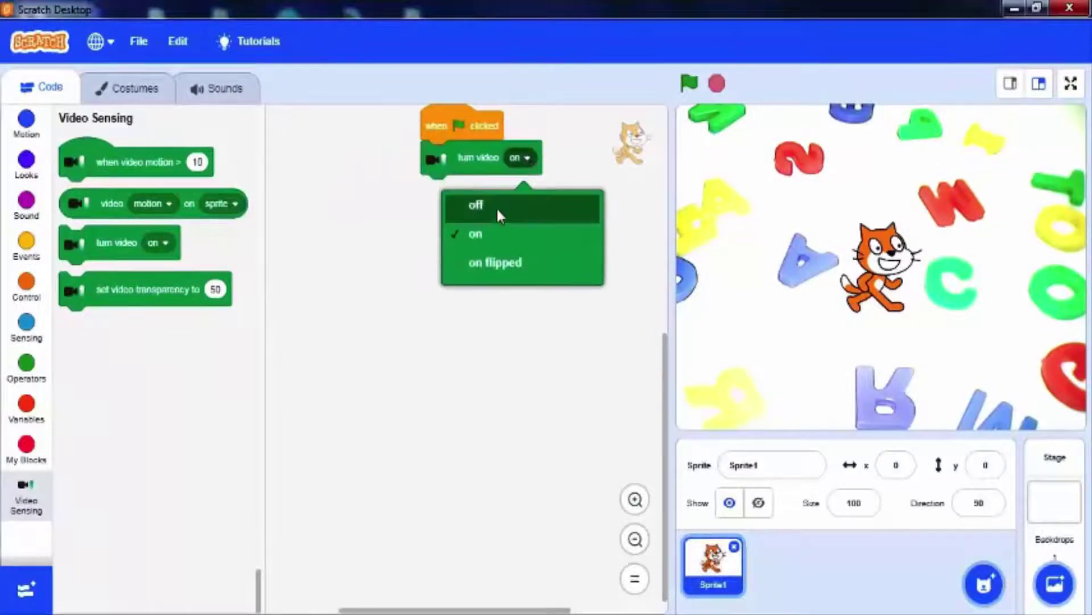
pyautogui.click(495, 207)
pyautogui.click(487, 126)
pyautogui.click(527, 158)
pyautogui.click(496, 232)
pyautogui.click(483, 130)
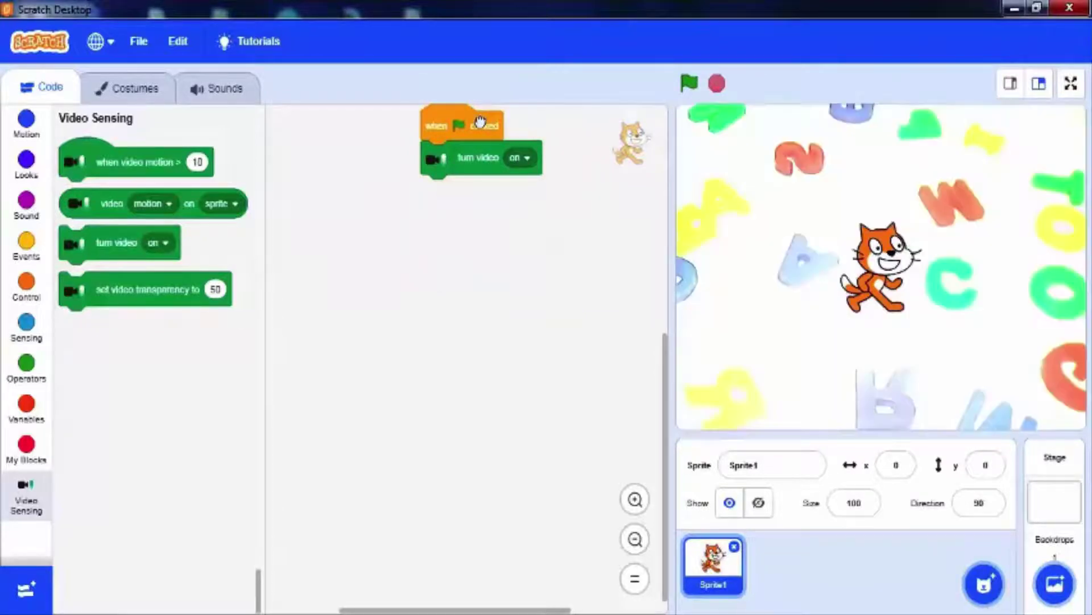
# - Add 'set video transparency to 0' below it and rerun the script
pyautogui.moveTo(343, 254); pyautogui.dragTo(478, 195)
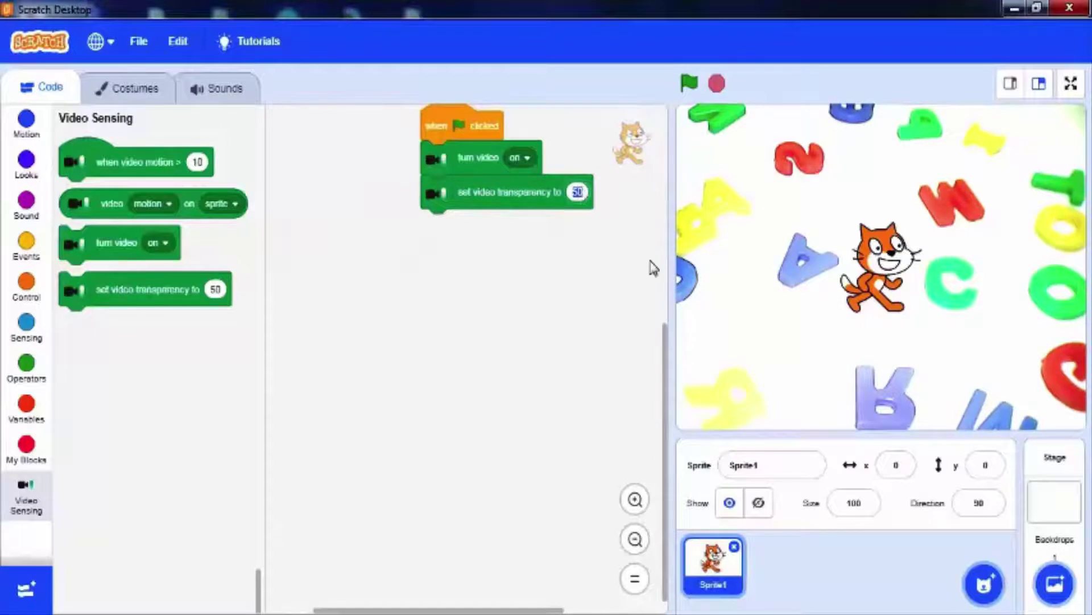
pyautogui.write('00')
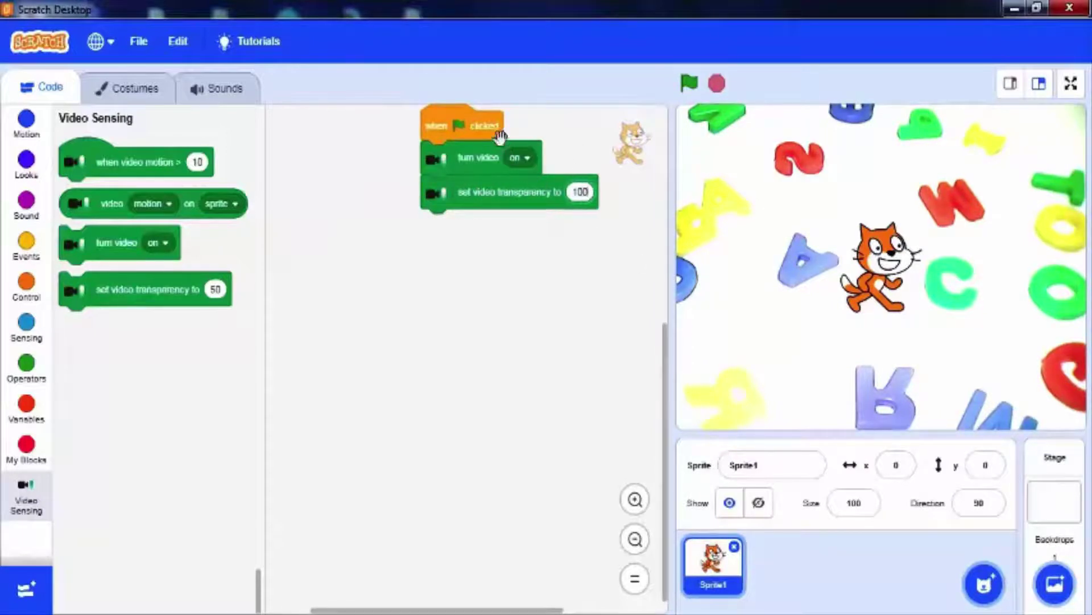
pyautogui.moveTo(491, 129); pyautogui.dragTo(477, 141)
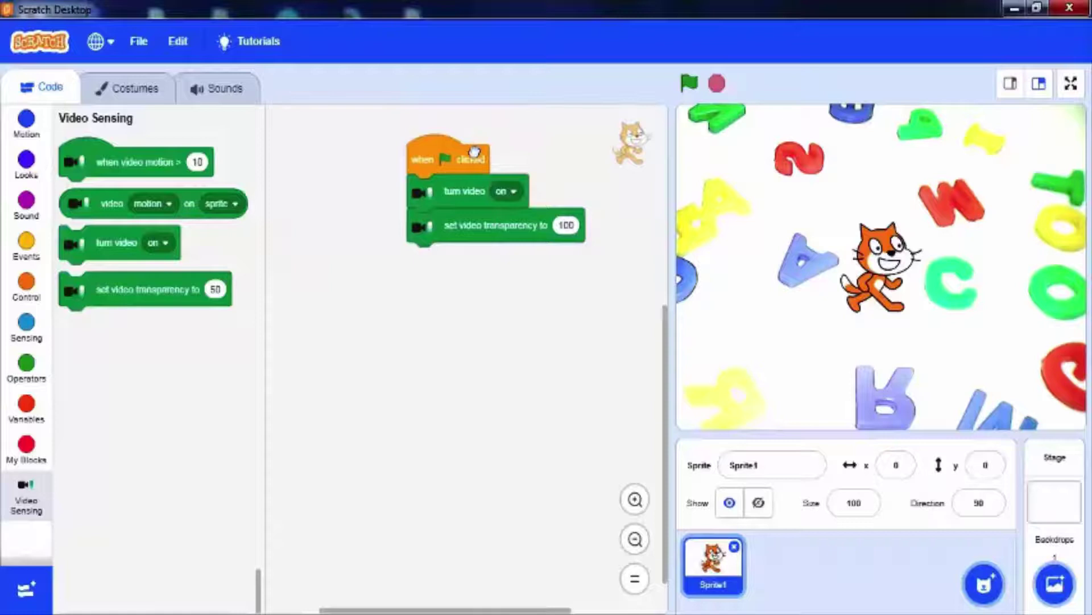
pyautogui.click(476, 152)
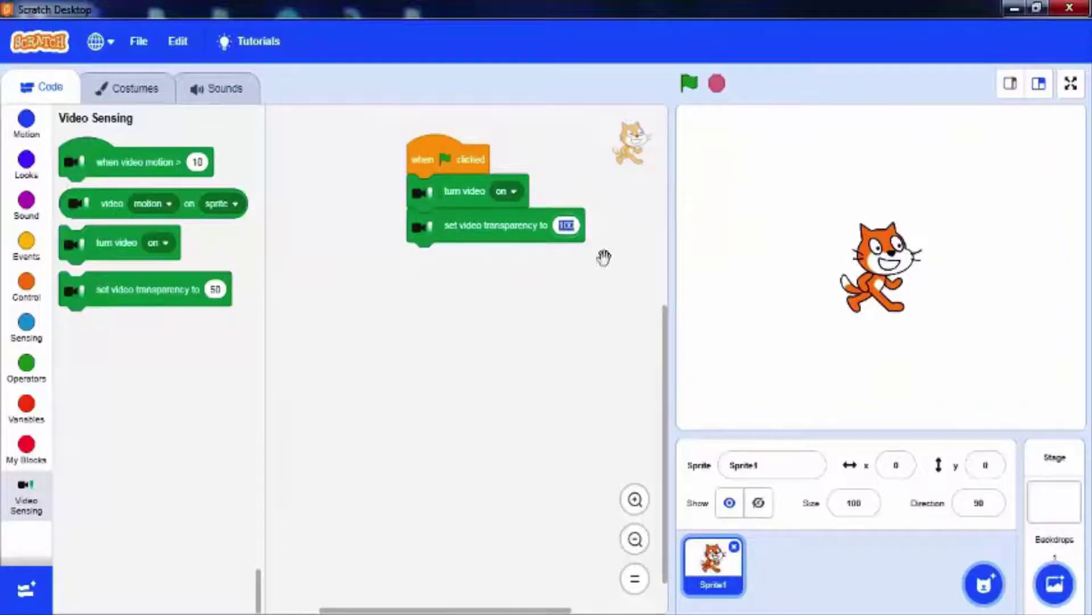
pyautogui.write('0')
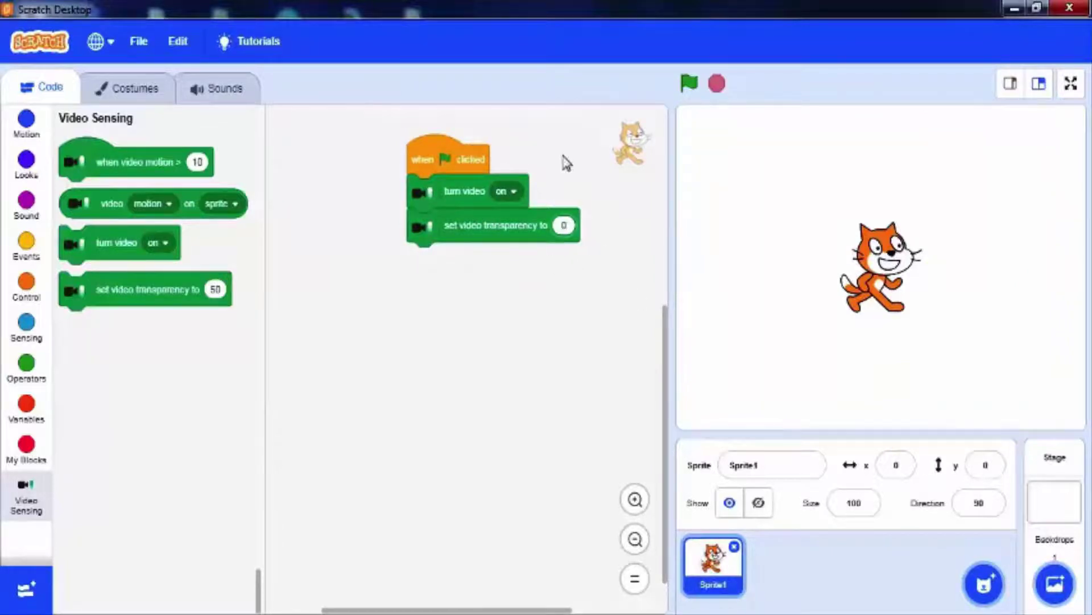
pyautogui.click(470, 157)
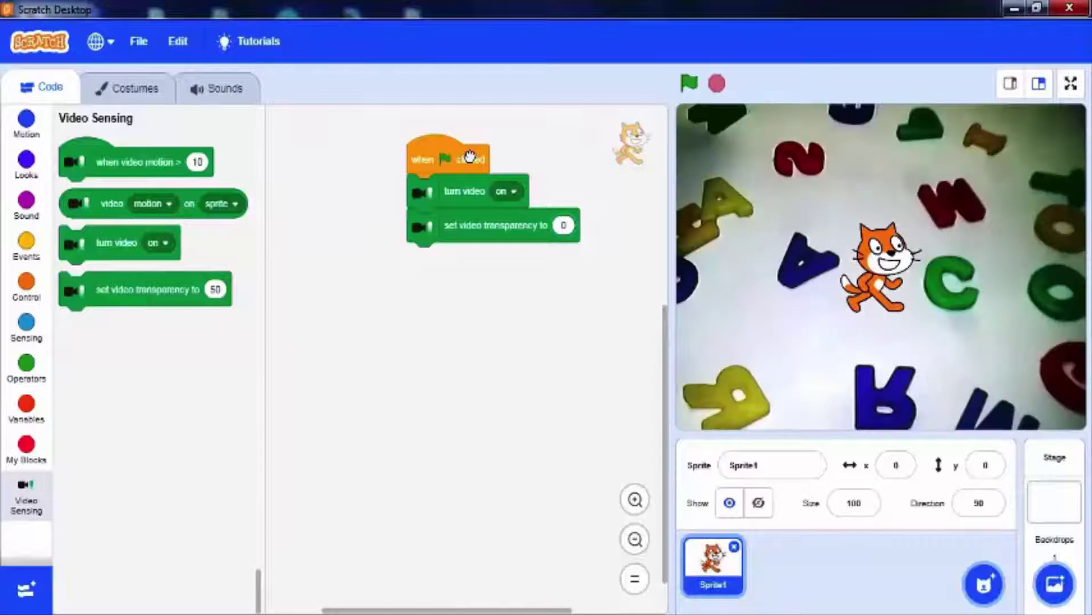
# - Build a forever loop containing 'go to x: mouse x, y: mouse y'
pyautogui.click(26, 287)
pyautogui.moveTo(89, 284); pyautogui.dragTo(426, 256)
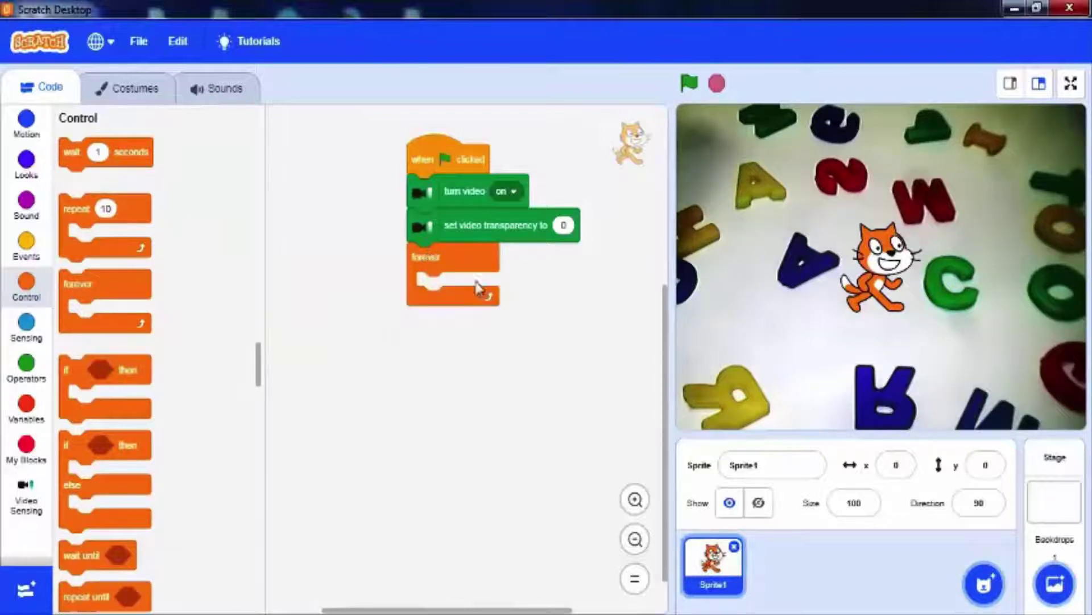
pyautogui.click(26, 124)
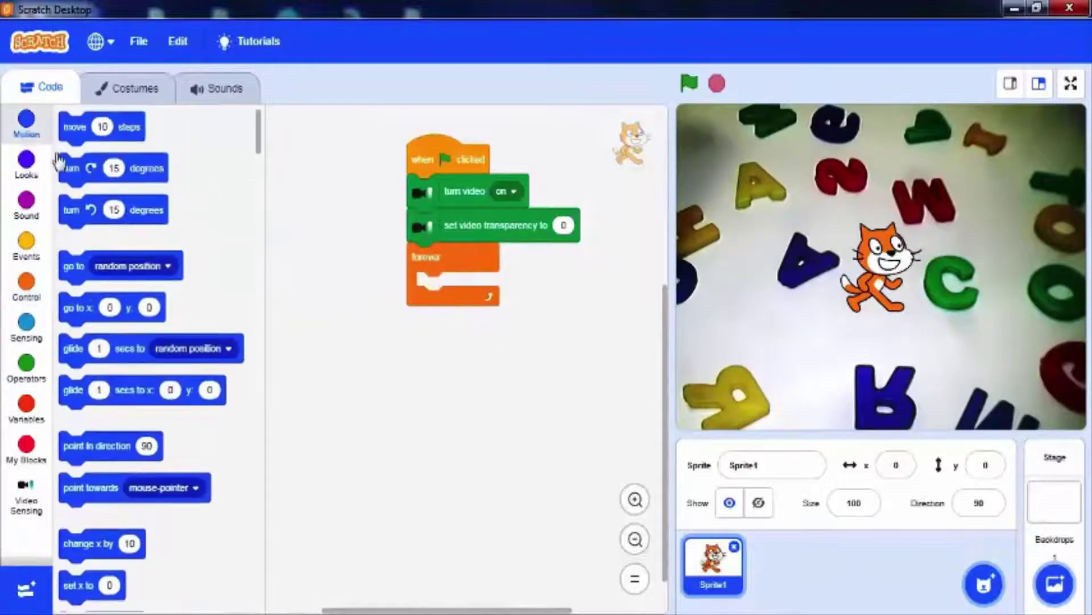
pyautogui.moveTo(81, 333); pyautogui.dragTo(420, 288)
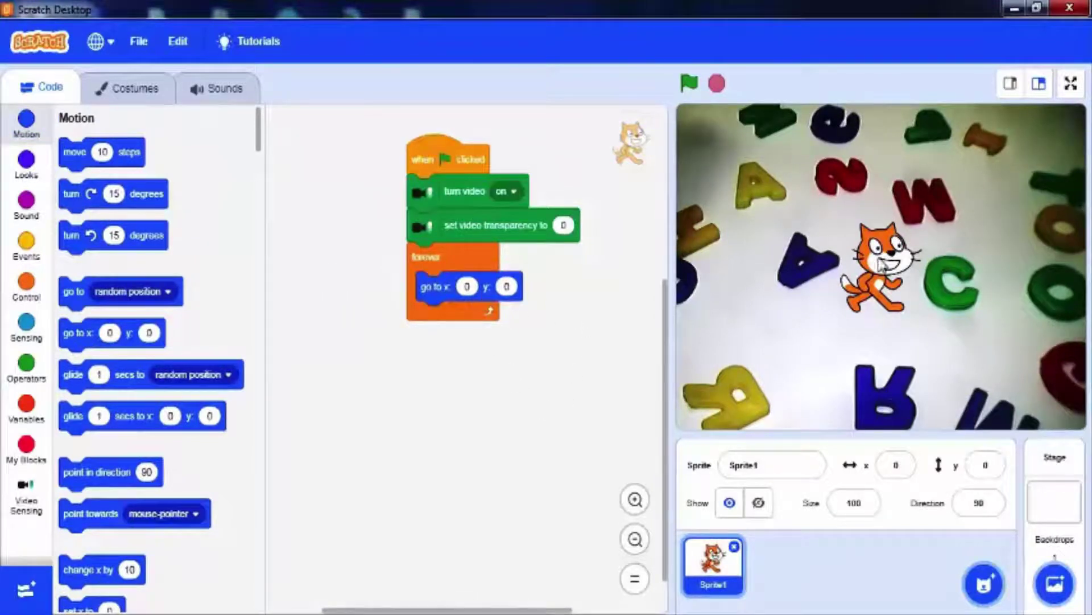
pyautogui.click(26, 324)
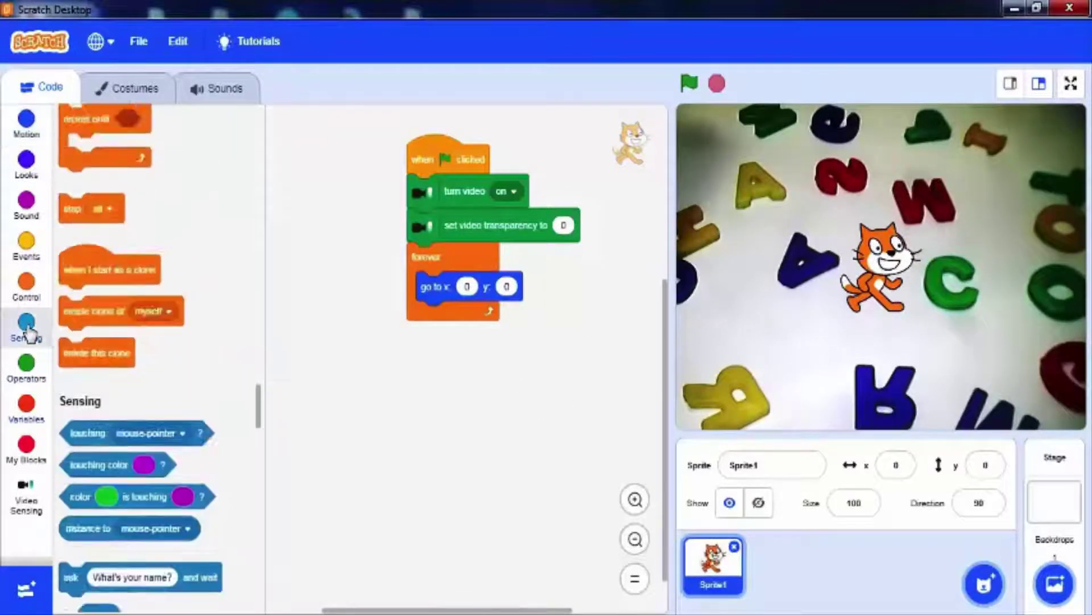
pyautogui.moveTo(82, 445); pyautogui.dragTo(468, 287)
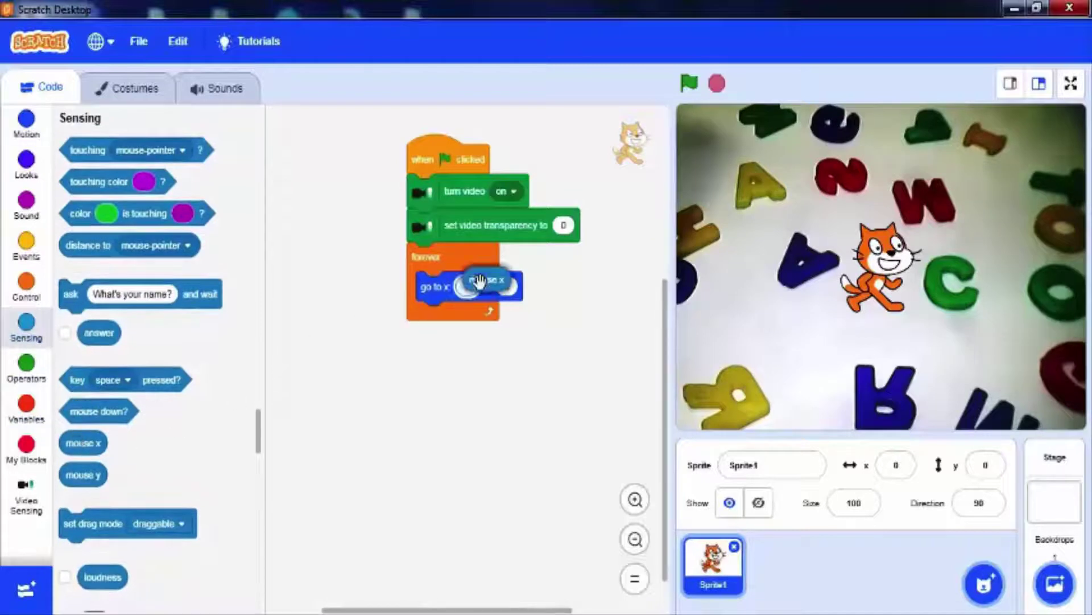
pyautogui.moveTo(76, 475); pyautogui.dragTo(543, 287)
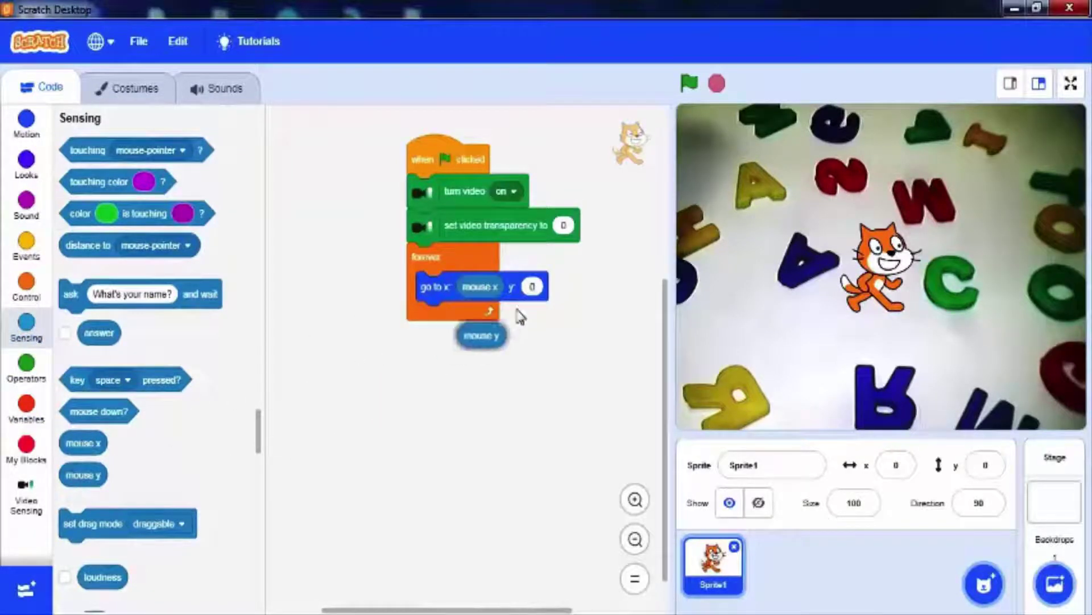
# - Put an if block in the forever loop with a 'touching dark blue color?' condition
pyautogui.click(27, 284)
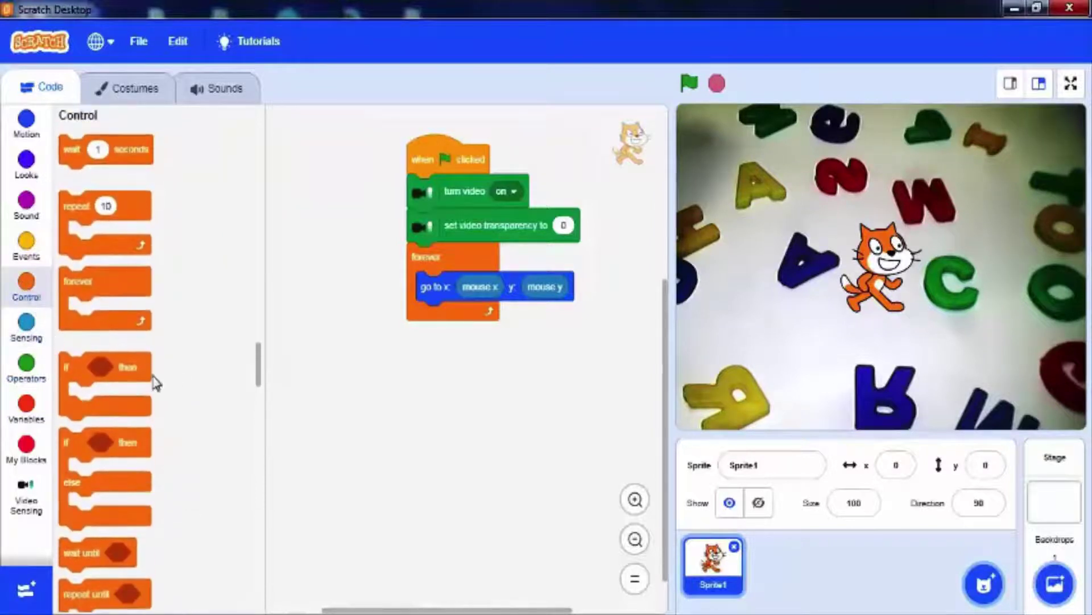
pyautogui.moveTo(103, 369); pyautogui.dragTo(466, 316)
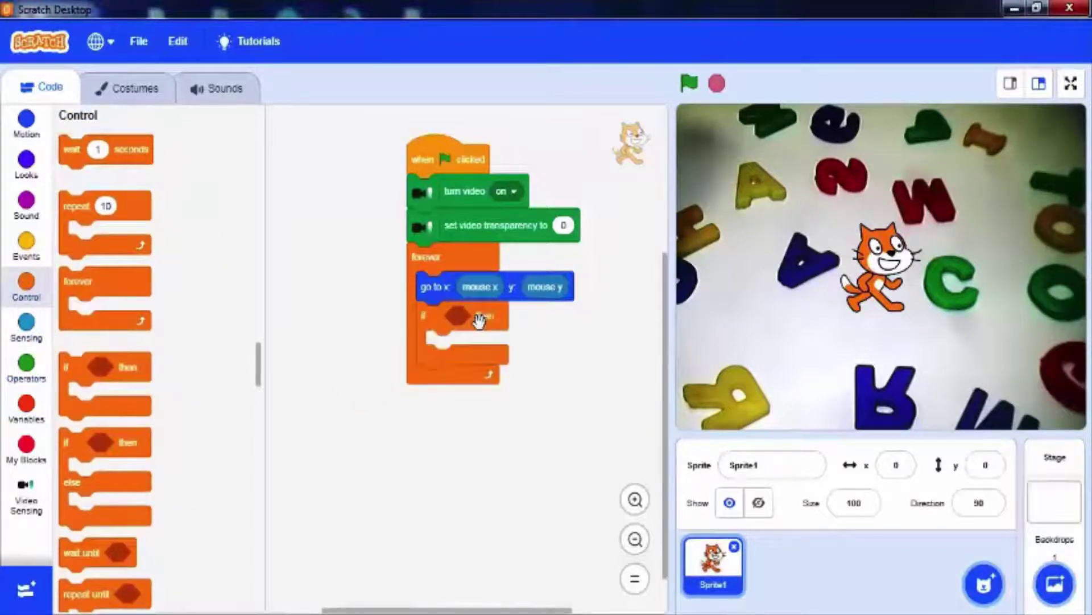
pyautogui.click(27, 329)
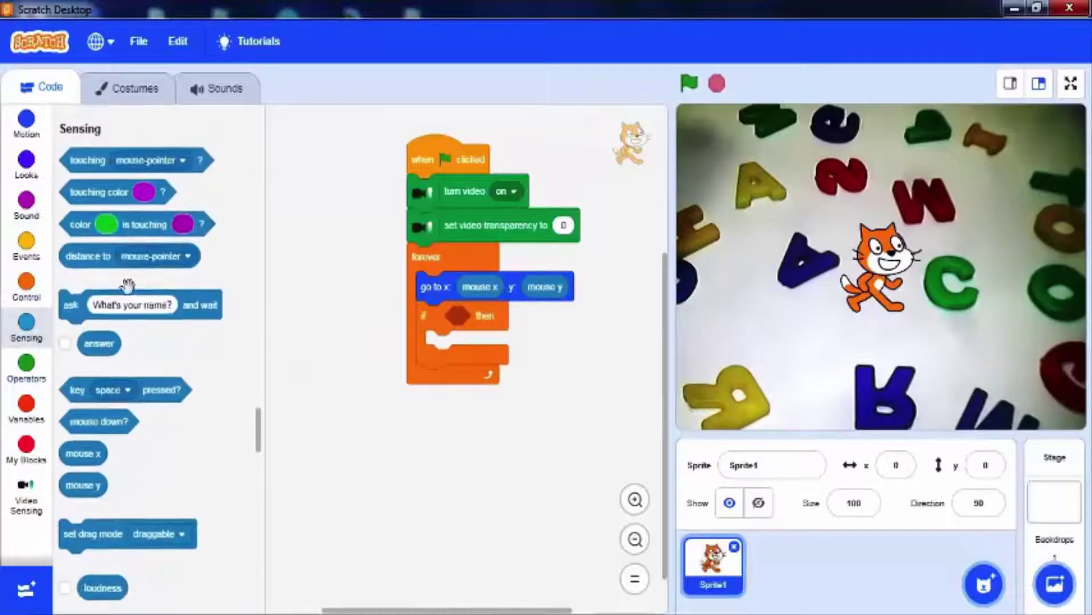
pyautogui.moveTo(100, 181); pyautogui.dragTo(491, 316)
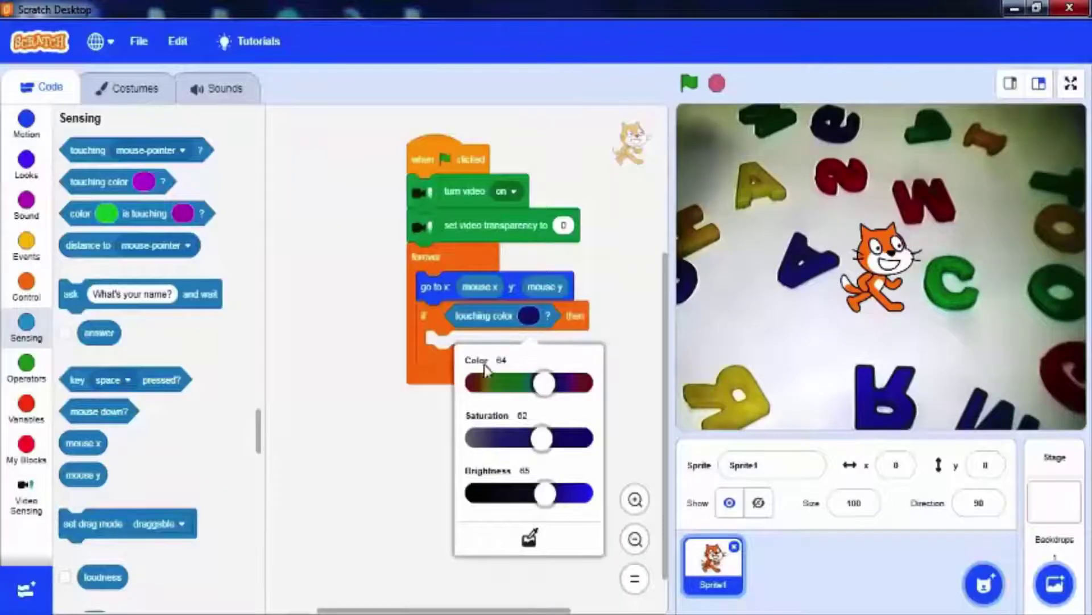
pyautogui.click(389, 439)
# - Add 'say Blue color for 0.5 seconds' inside the if, then run and stop the project
pyautogui.click(26, 162)
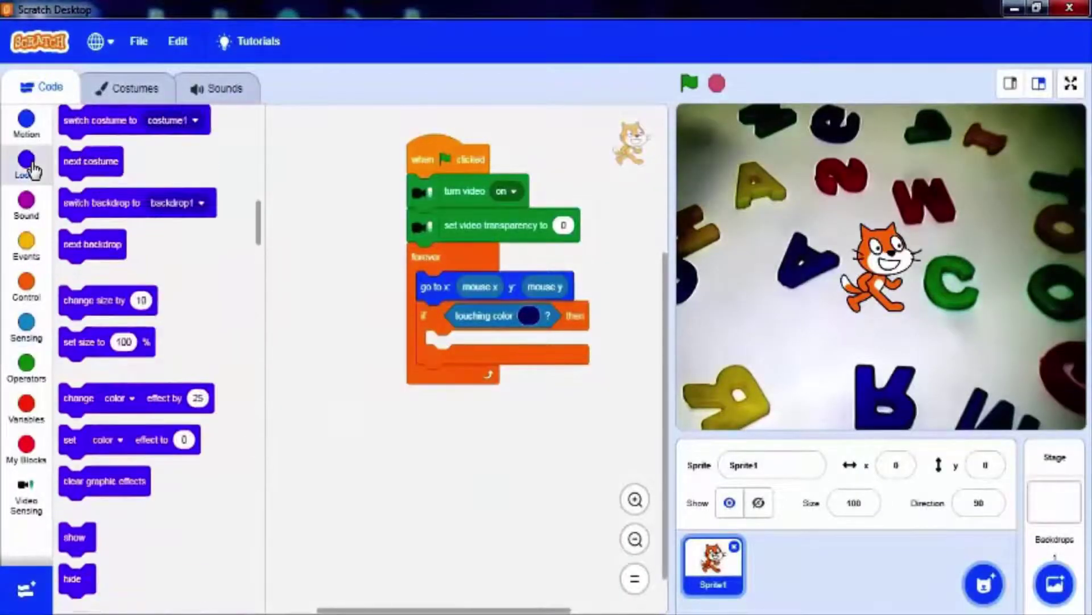
pyautogui.moveTo(70, 152); pyautogui.dragTo(468, 352)
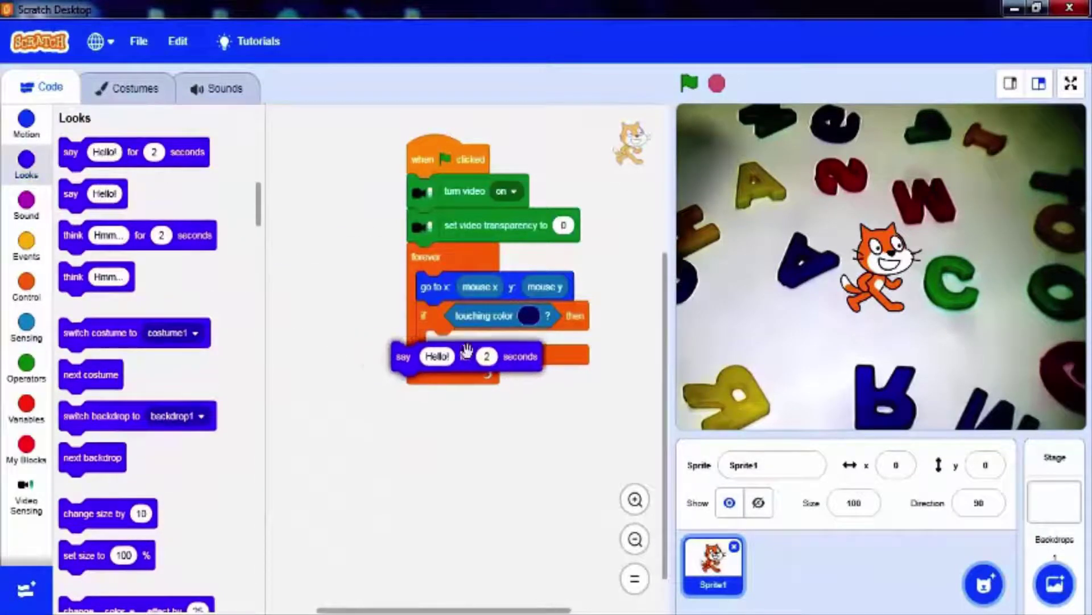
pyautogui.click(470, 343)
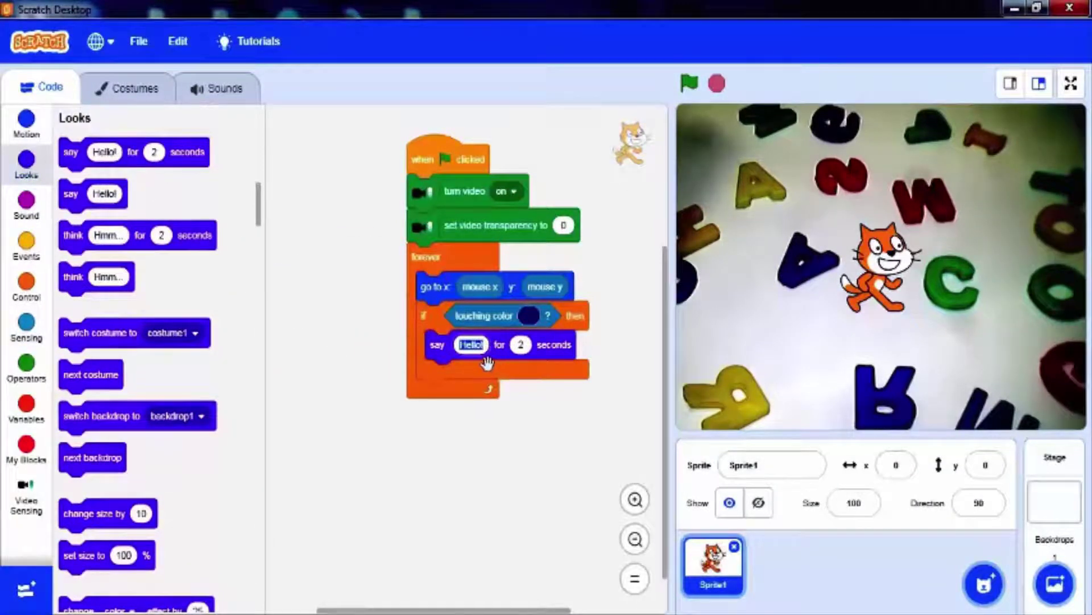
pyautogui.write('Blue c')
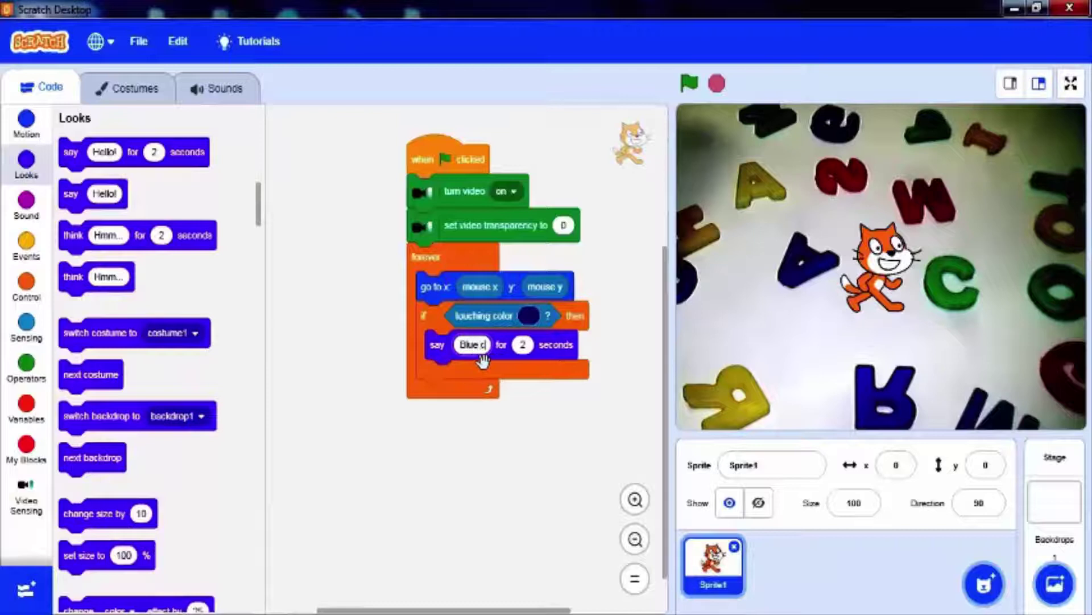
pyautogui.write('olor')
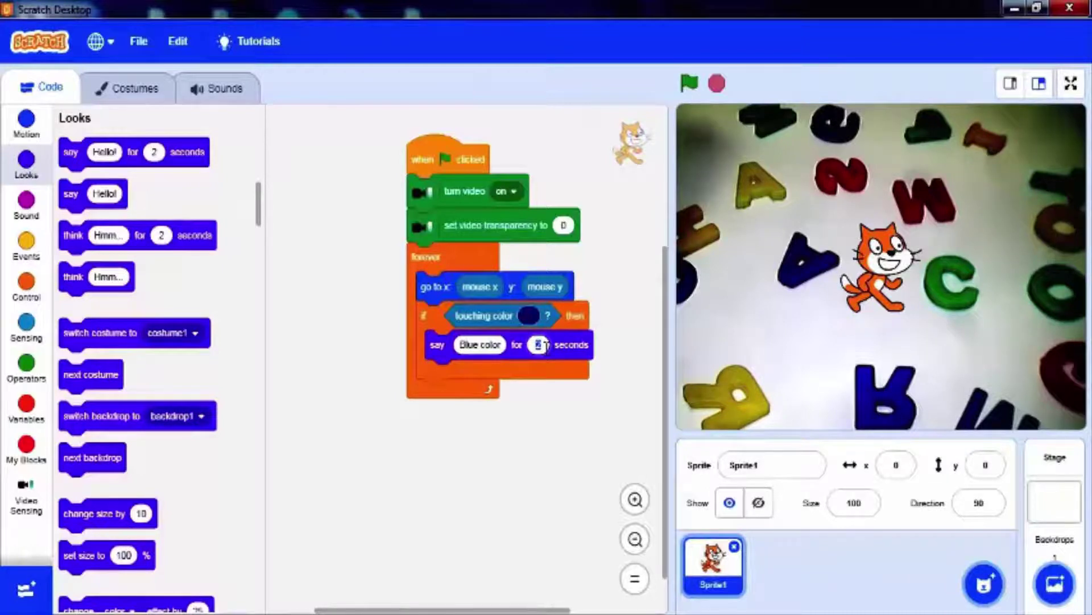
pyautogui.click(546, 346)
pyautogui.write('0.5')
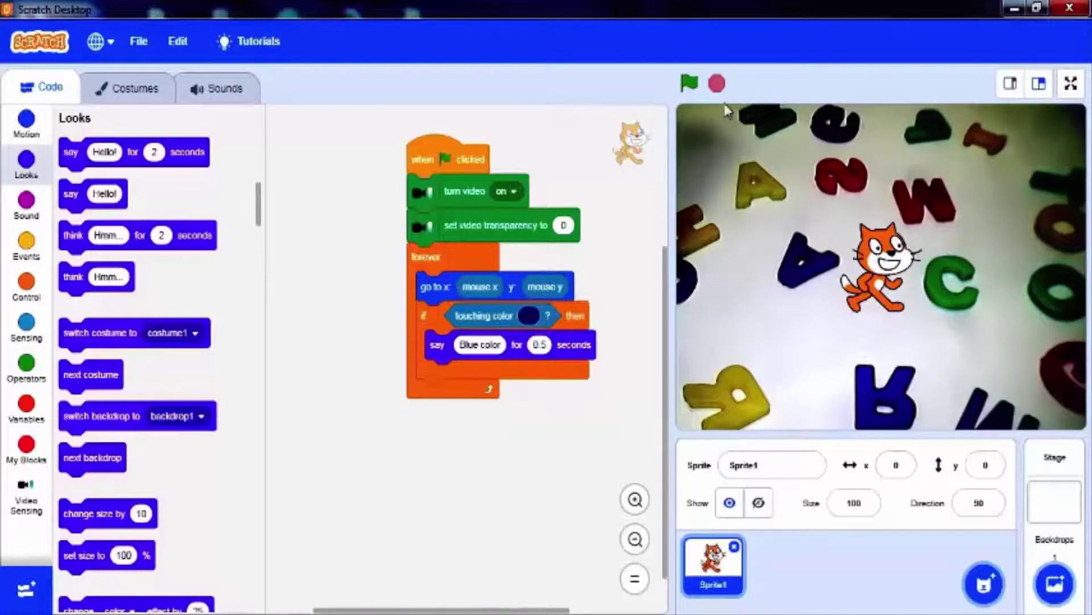
pyautogui.click(689, 82)
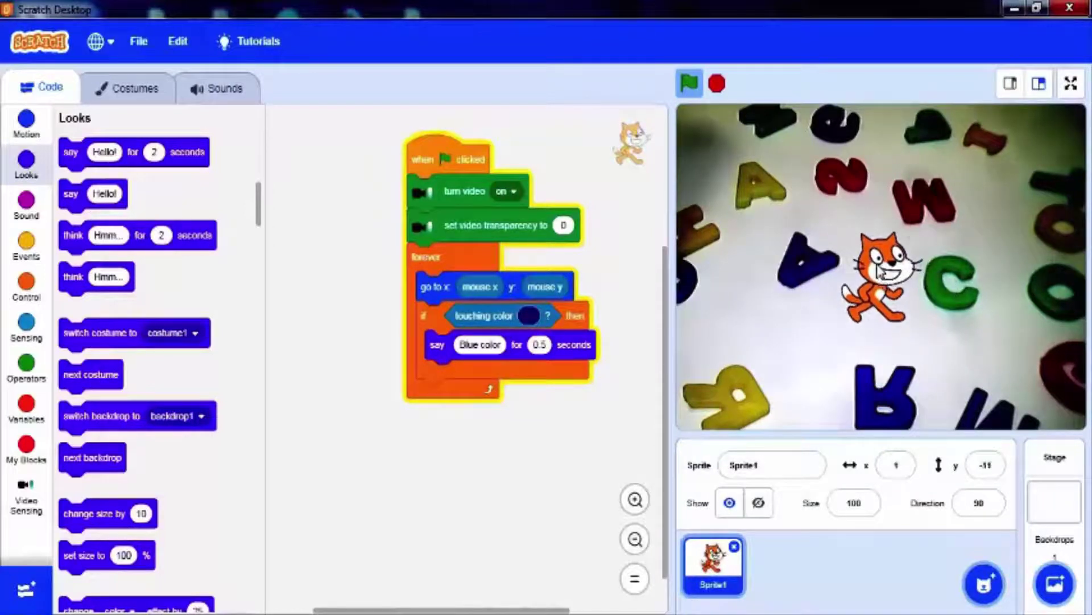
pyautogui.click(717, 83)
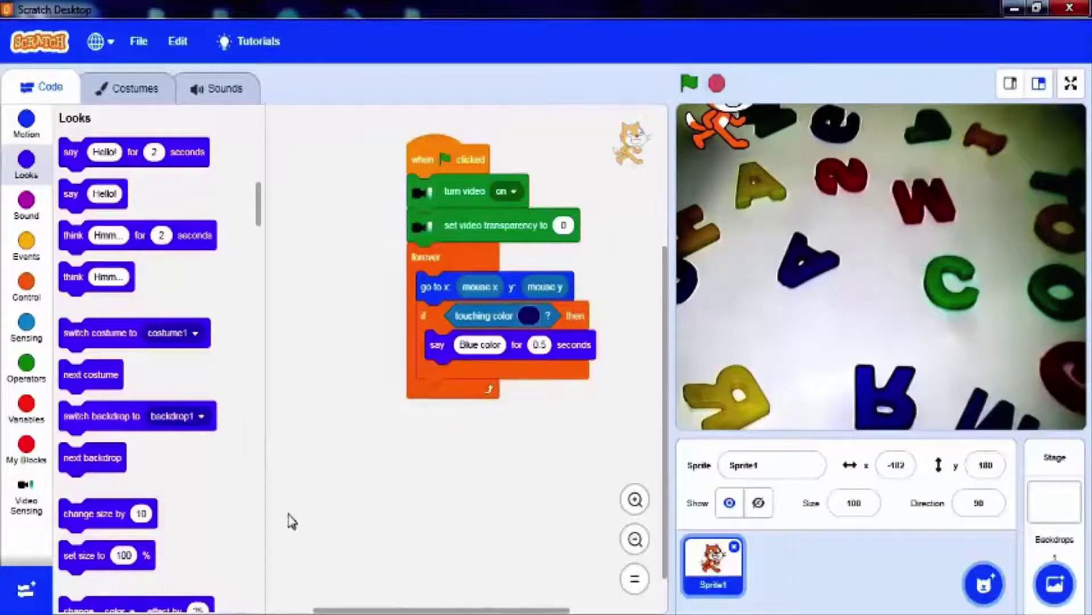
# - Choose Text to Speech from the bottom-left extension library
pyautogui.click(28, 594)
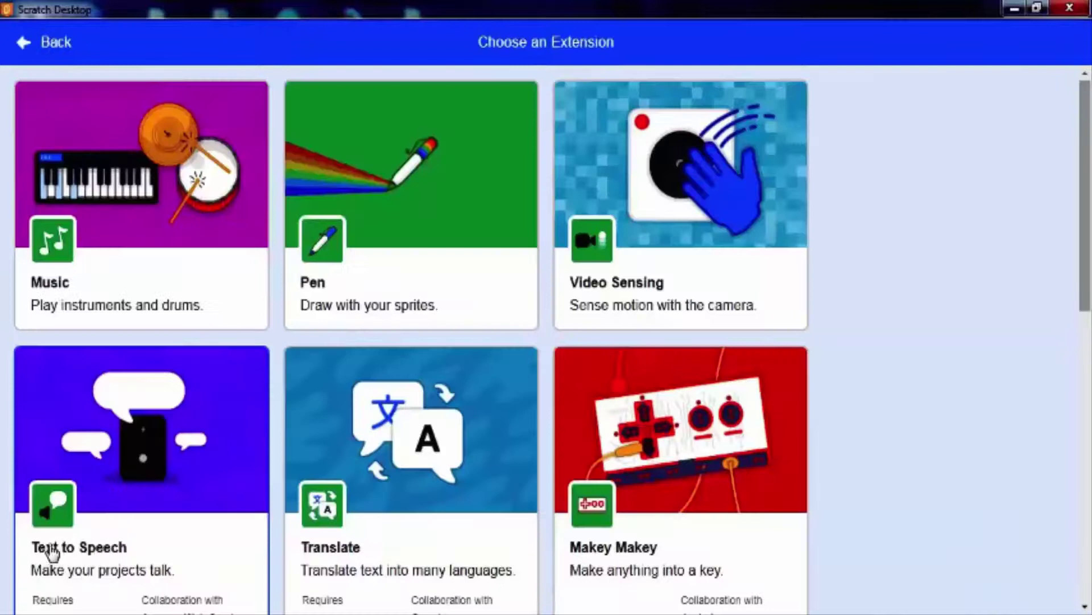
pyautogui.click(119, 542)
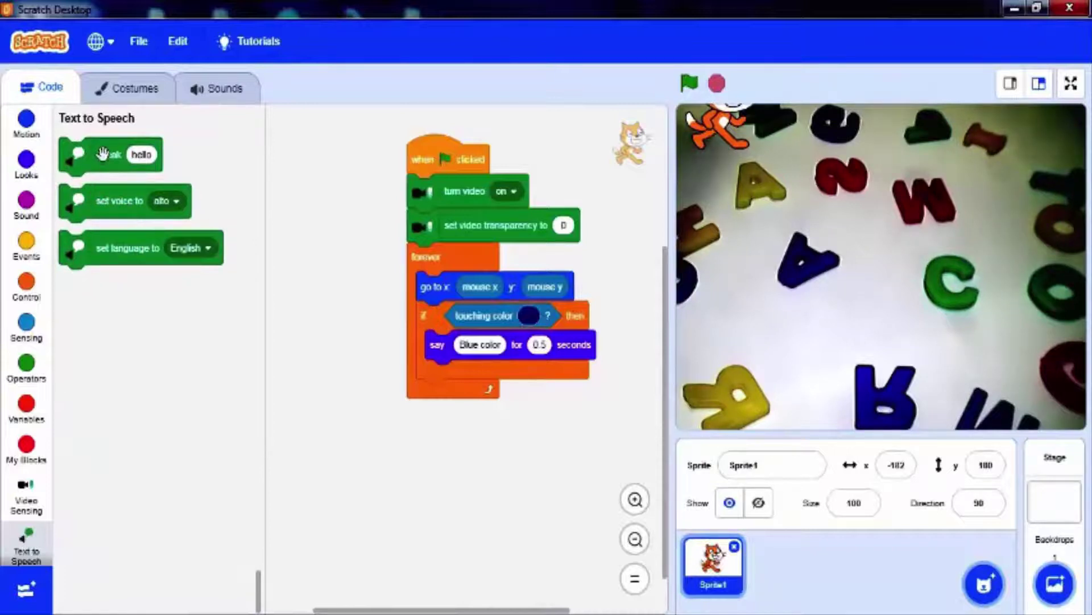
# - Insert 'speak blue color' above the say block and run the project to hear it
pyautogui.moveTo(103, 154); pyautogui.dragTo(479, 348)
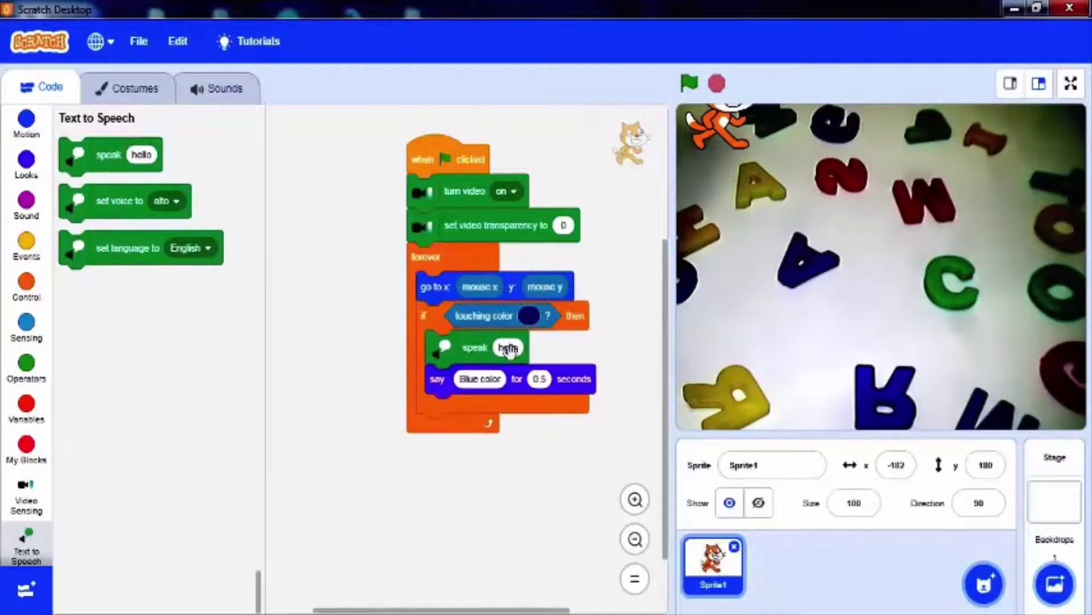
pyautogui.click(510, 348)
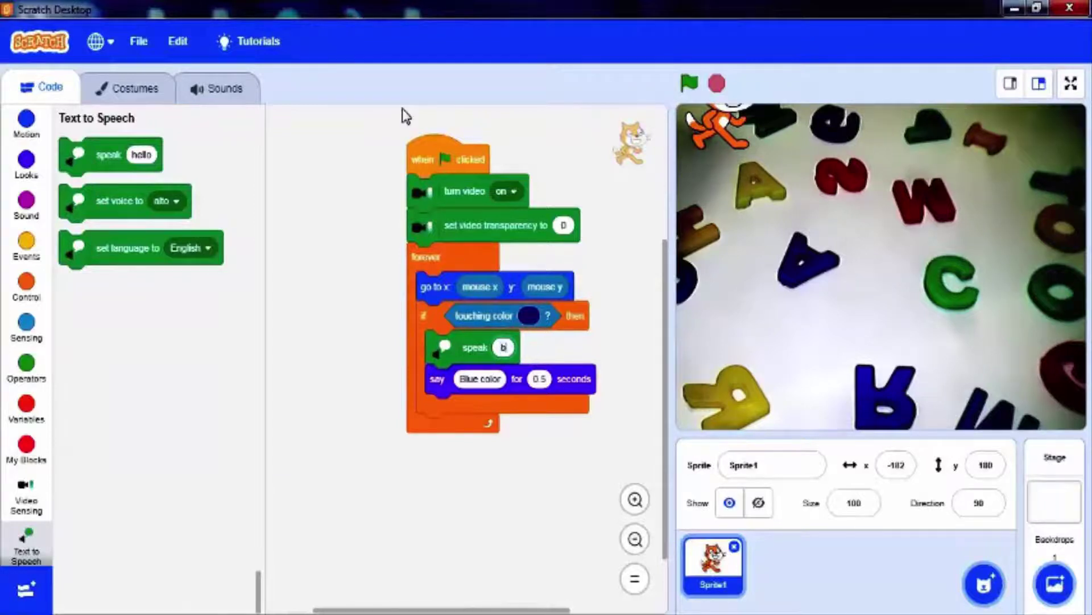
pyautogui.write('blue color')
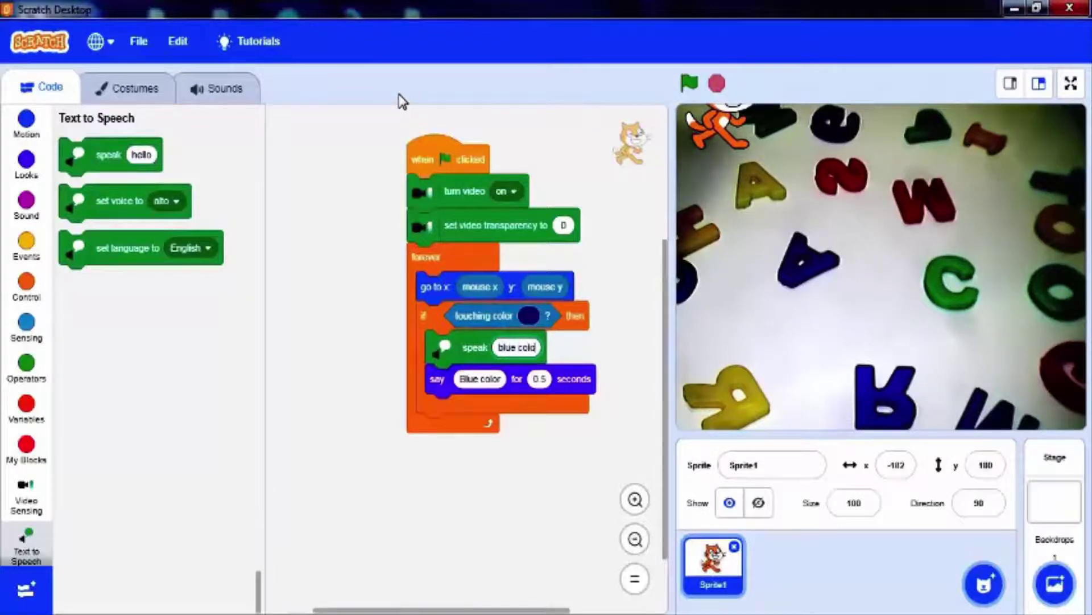
pyautogui.click(690, 83)
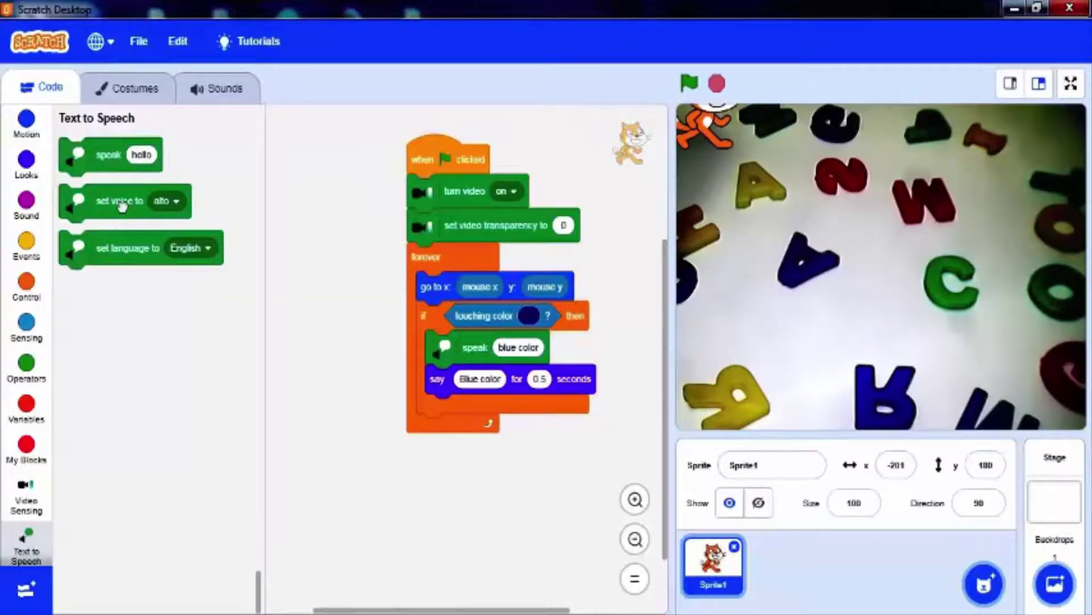
# - Put 'set voice to tenor' at the top of the forever loop, above the go-to step
pyautogui.moveTo(120, 200); pyautogui.dragTo(519, 289)
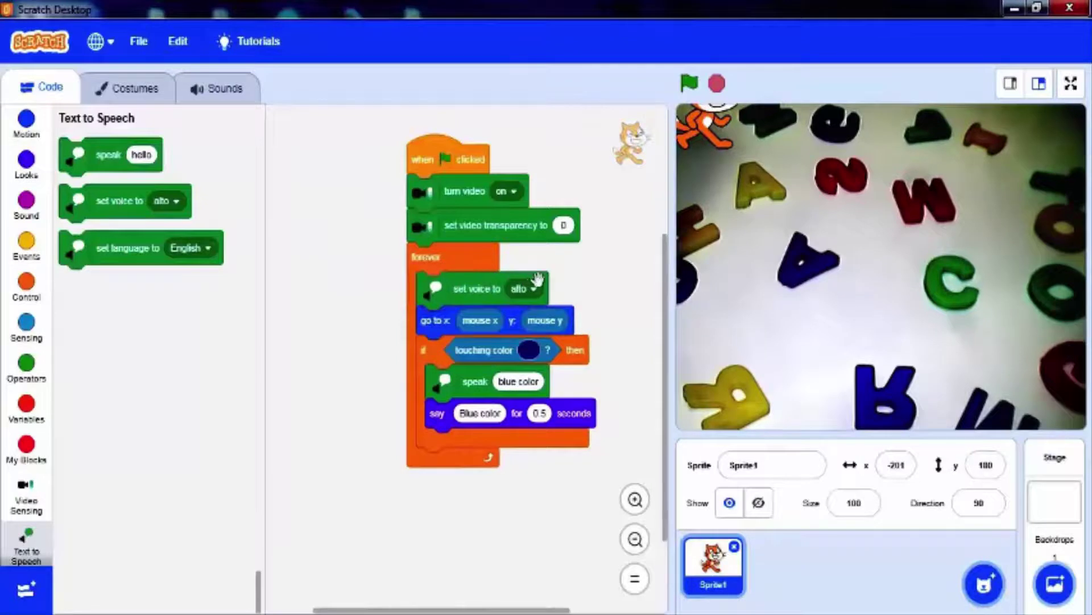
pyautogui.click(530, 286)
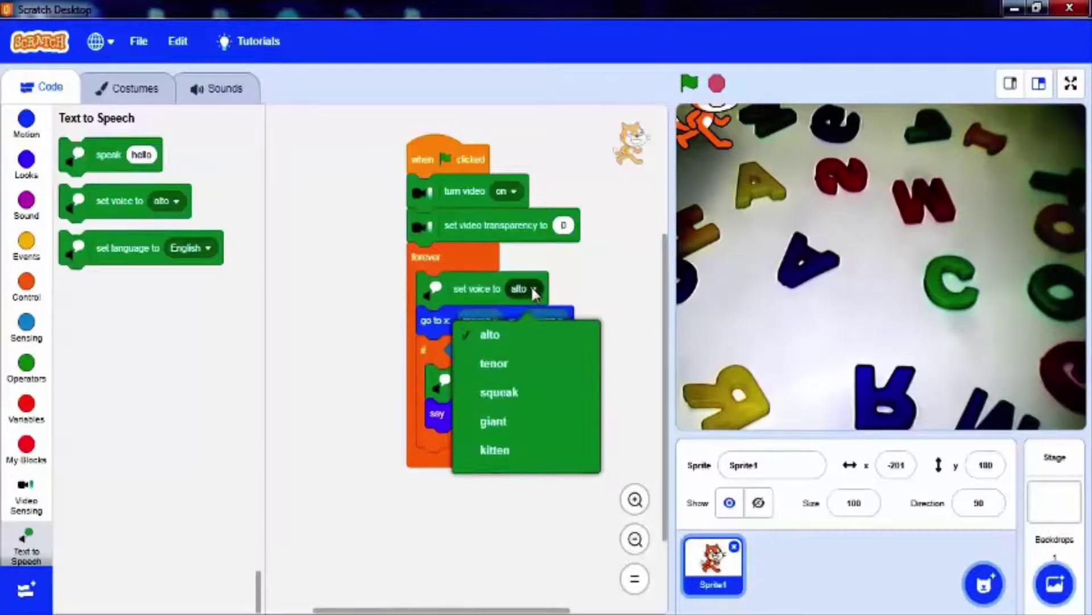
pyautogui.click(500, 362)
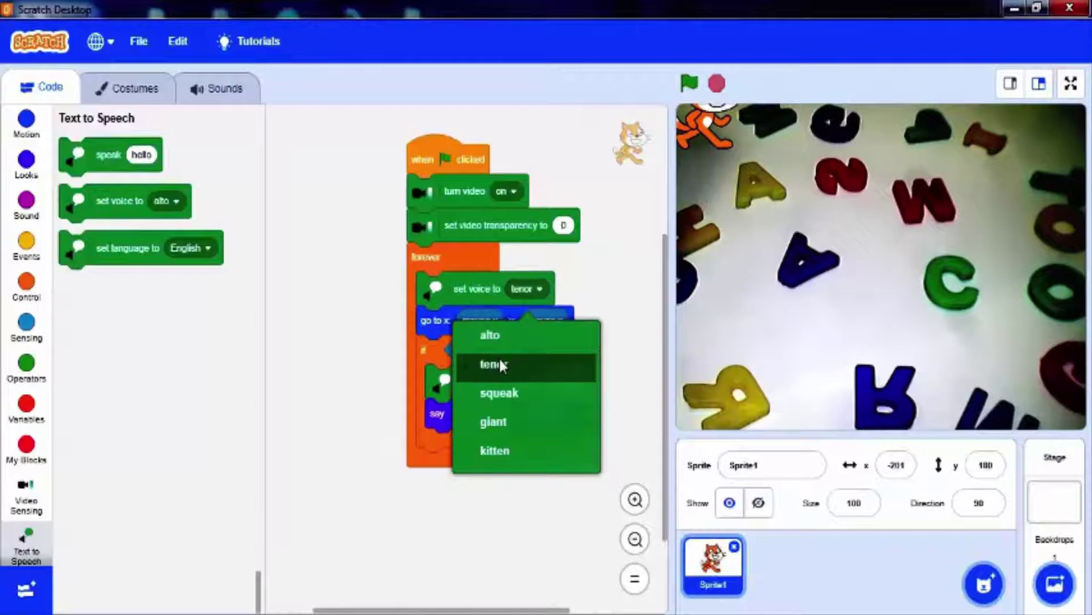
# - Duplicate the blue if block below the original and set its colour to green
pyautogui.rightClick(429, 349)
pyautogui.click(470, 366)
pyautogui.moveTo(478, 384); pyautogui.dragTo(429, 462)
pyautogui.click(532, 462)
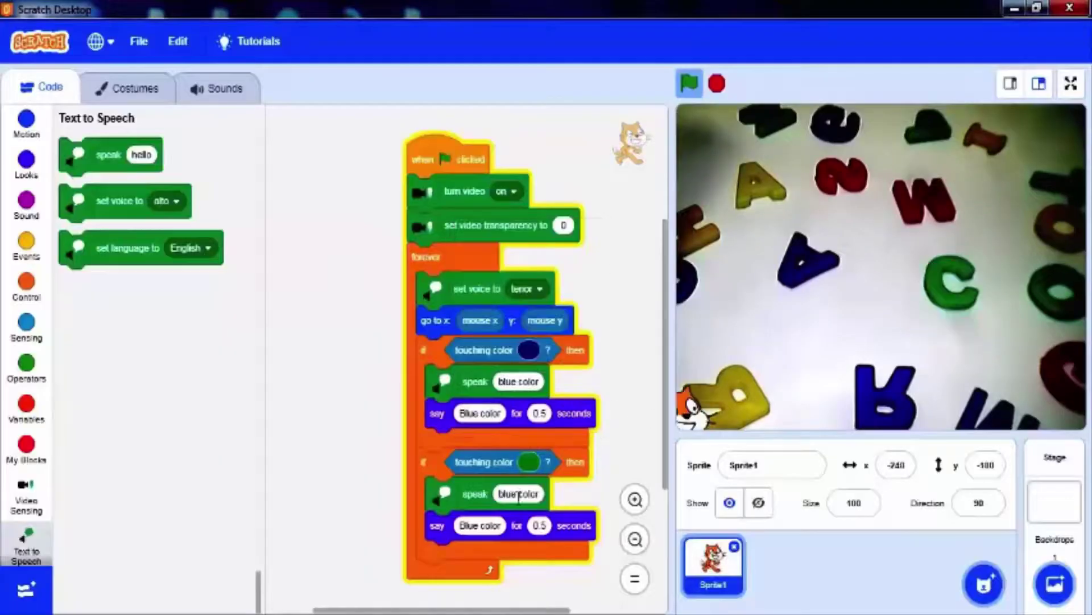
# - Change the copy's speak text to 'green color' and say text to 'Green color'
pyautogui.click(518, 493)
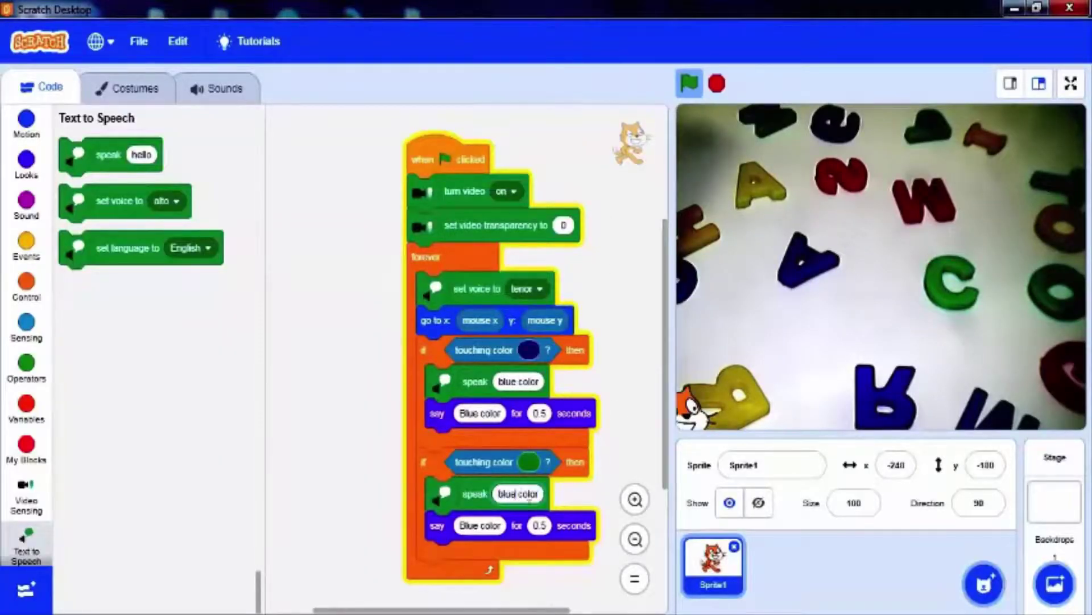
pyautogui.press('BackSpace')
pyautogui.press('BackSpace')
pyautogui.press('BackSpace')
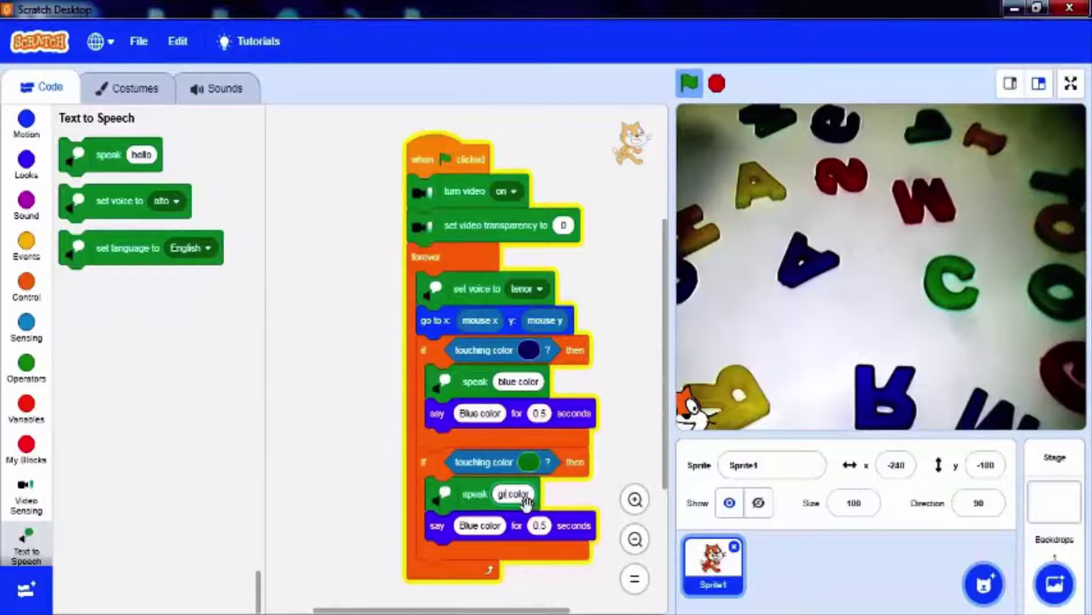
pyautogui.write('een')
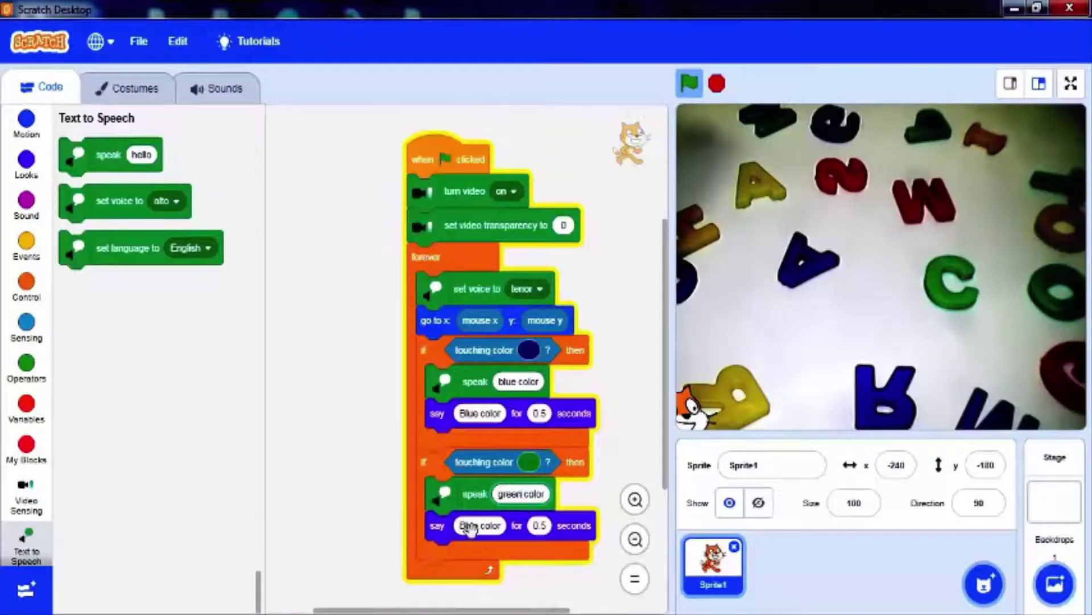
pyautogui.click(468, 527)
pyautogui.click(477, 525)
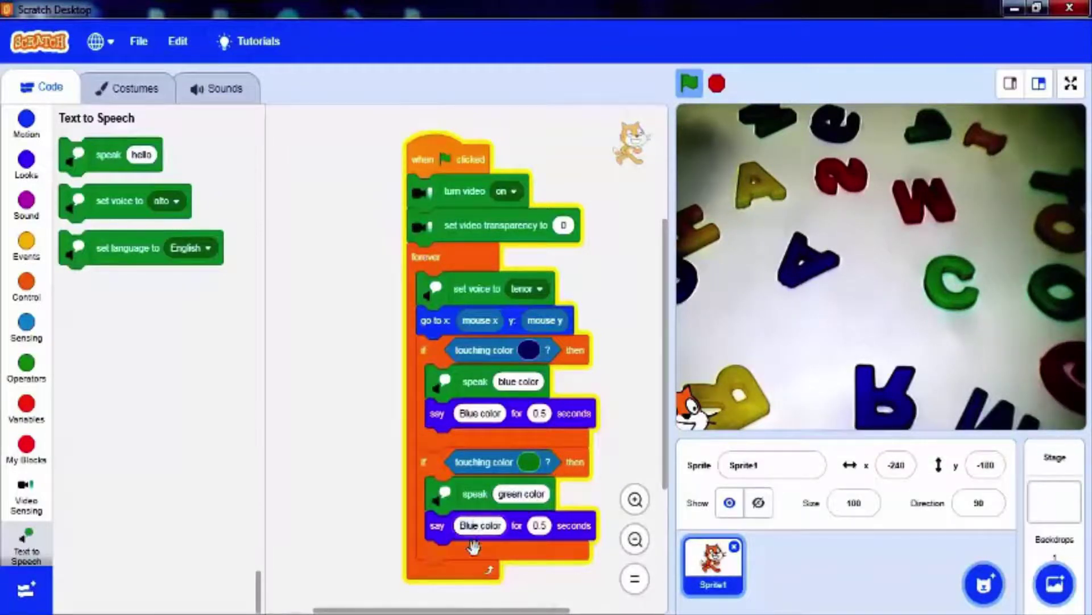
pyautogui.press('BackSpace')
pyautogui.press('BackSpace')
pyautogui.press('BackSpace')
pyautogui.write('Green')
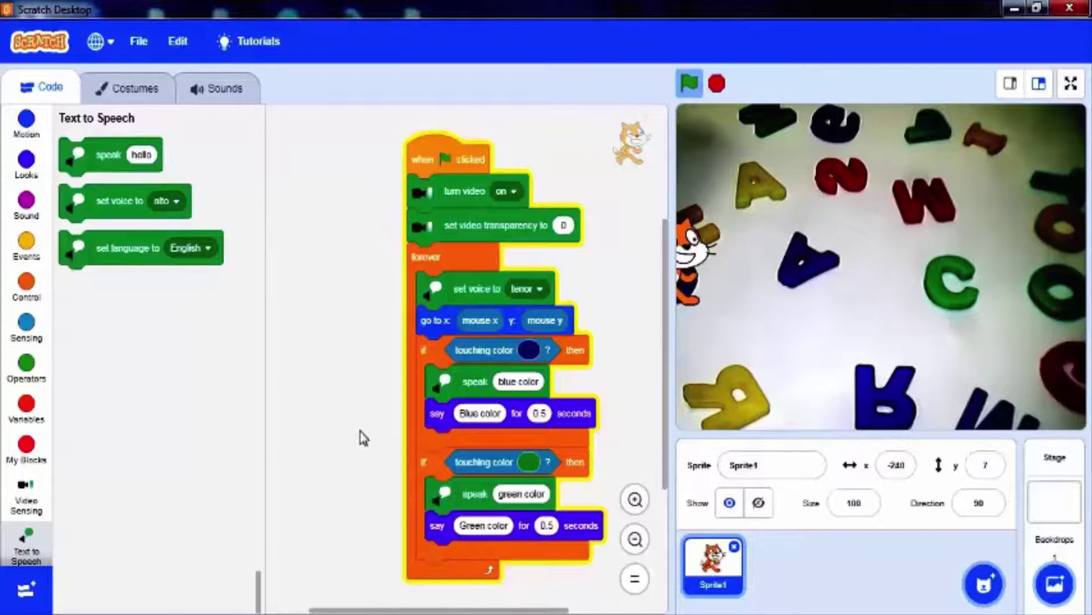
pyautogui.scroll(-5, 380, 482)
# - Duplicate the green color check below itself, switch its swatch to red, and relabel both texts 'Red color'
pyautogui.rightClick(434, 293)
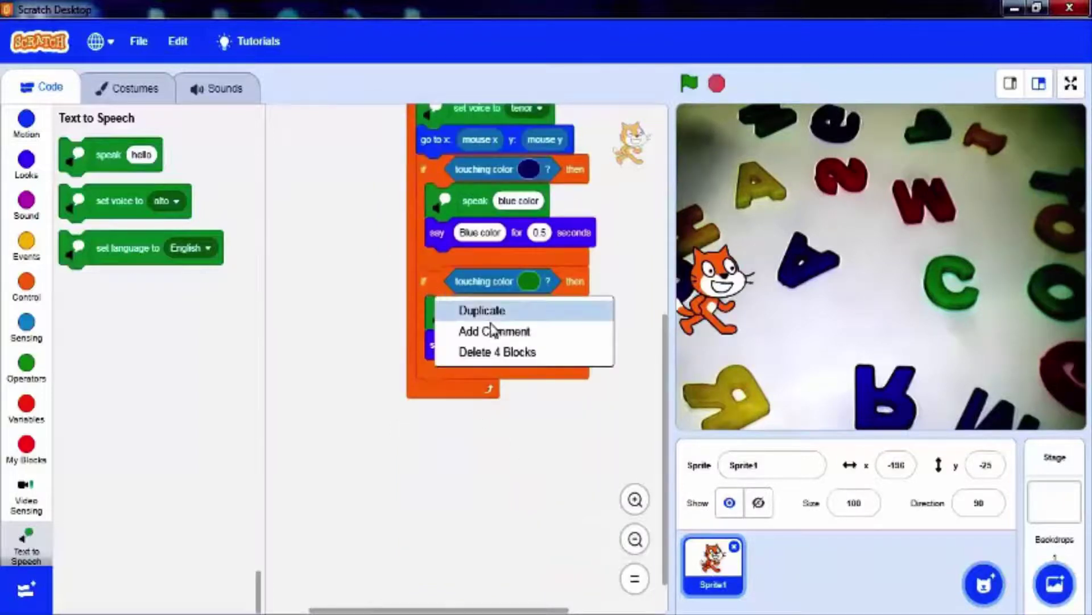
pyautogui.click(479, 310)
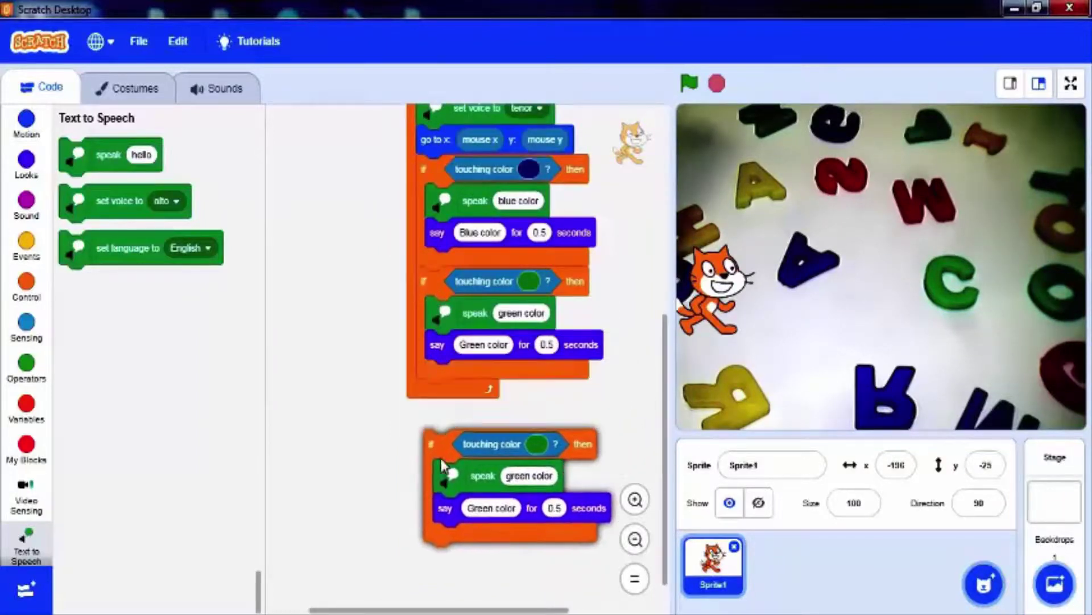
pyautogui.click(438, 406)
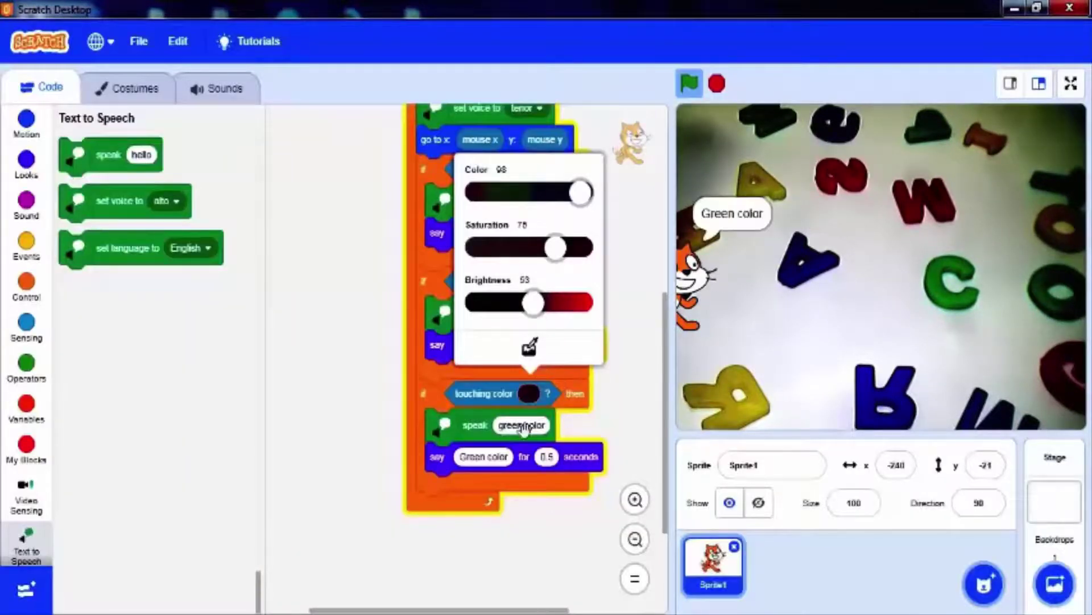
pyautogui.click(515, 425)
pyautogui.doubleClick(513, 425)
pyautogui.write('Red')
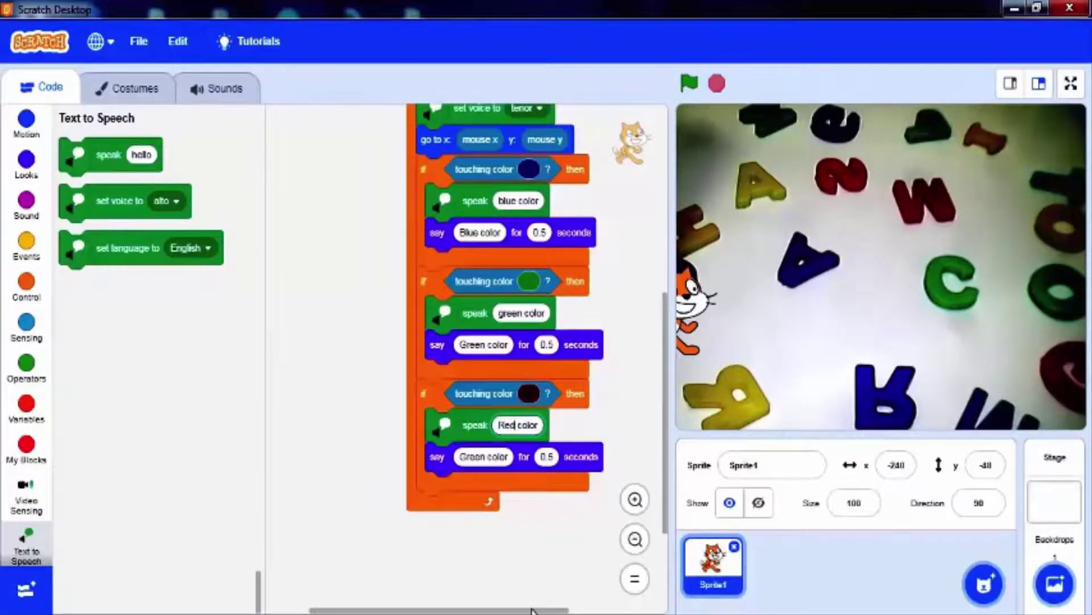
pyautogui.doubleClick(470, 457)
pyautogui.write('Red')
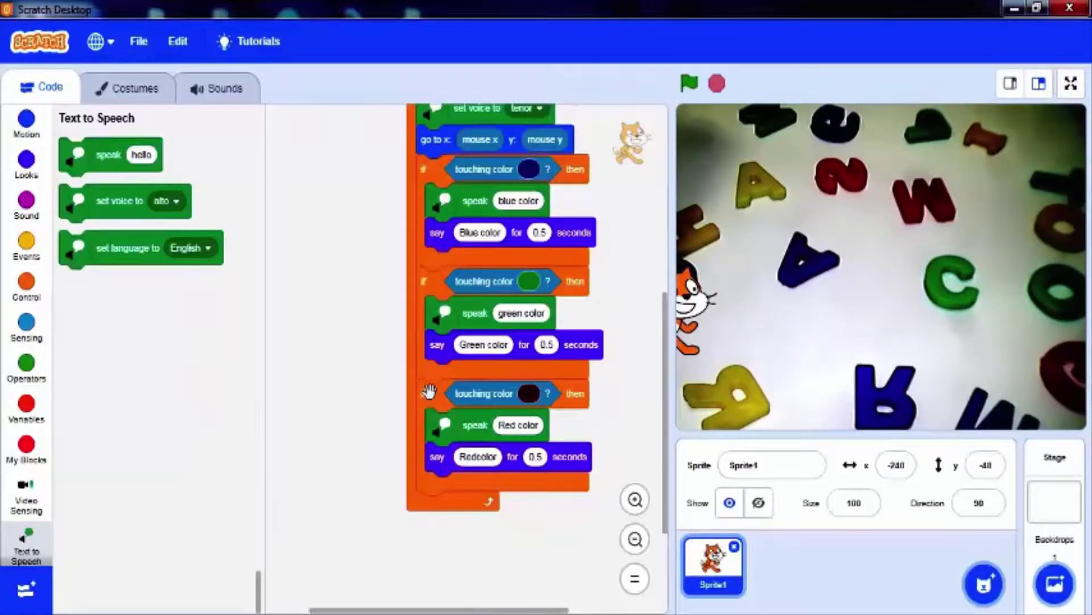
# - Duplicate the red check at the script's bottom and eyedrop yellow from the stage
pyautogui.rightClick(429, 391)
pyautogui.click(478, 400)
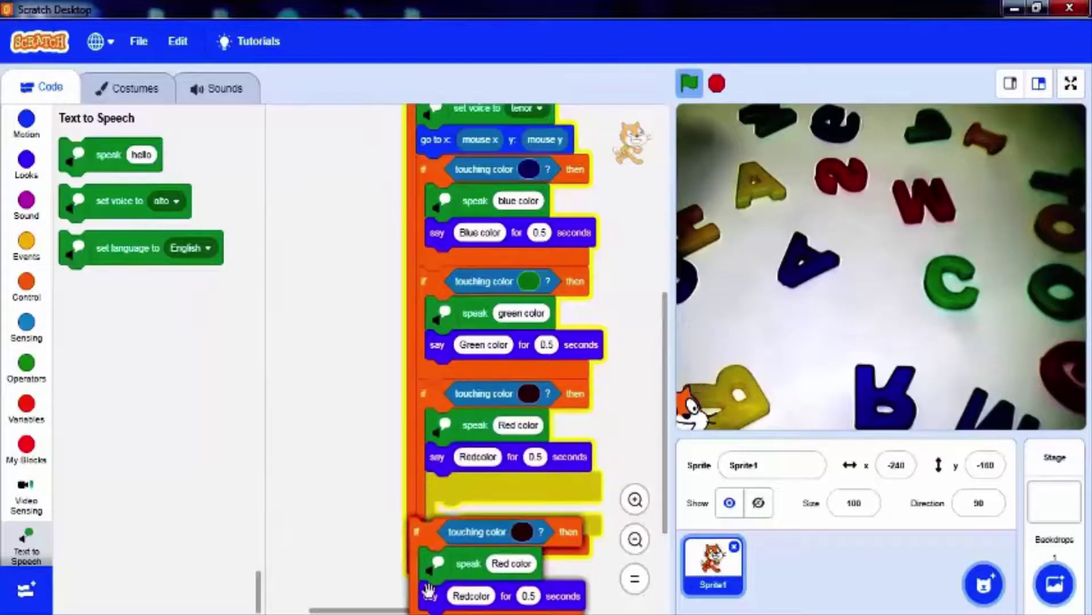
pyautogui.click(430, 504)
pyautogui.click(716, 83)
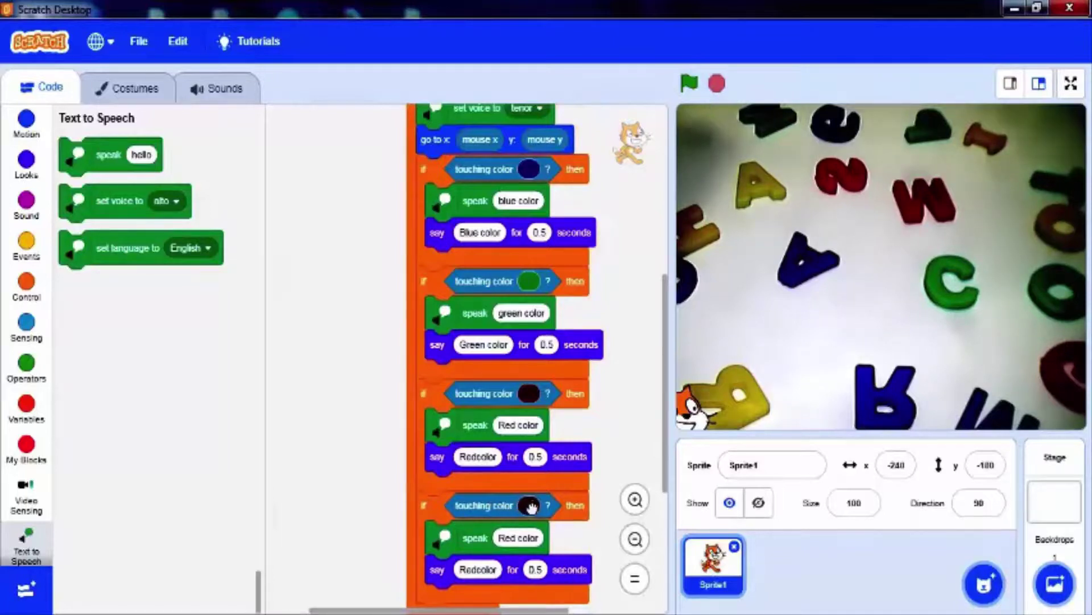
pyautogui.click(529, 506)
pyautogui.click(529, 470)
pyautogui.click(751, 401)
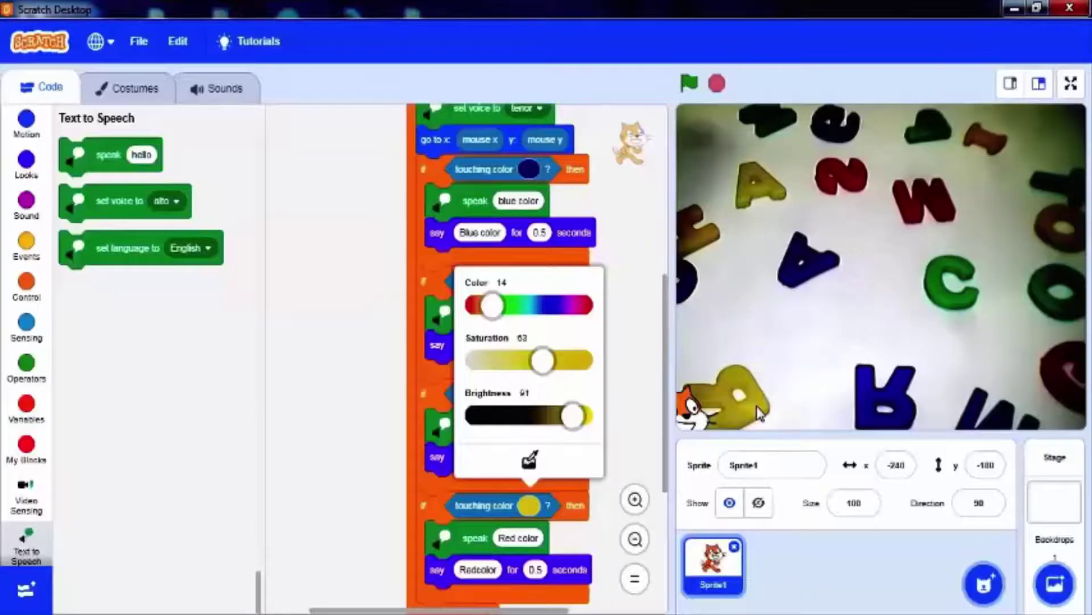
# - Change the copy's spoken and said texts to 'Yellow color'
pyautogui.click(516, 536)
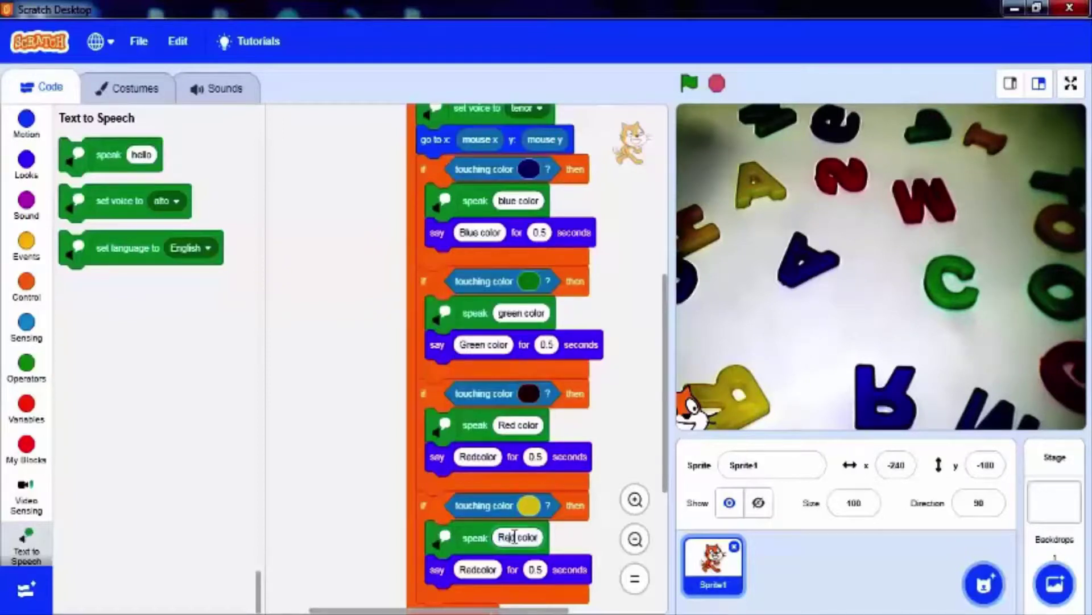
pyautogui.press('BackSpace')
pyautogui.press('BackSpace')
pyautogui.press('BackSpace')
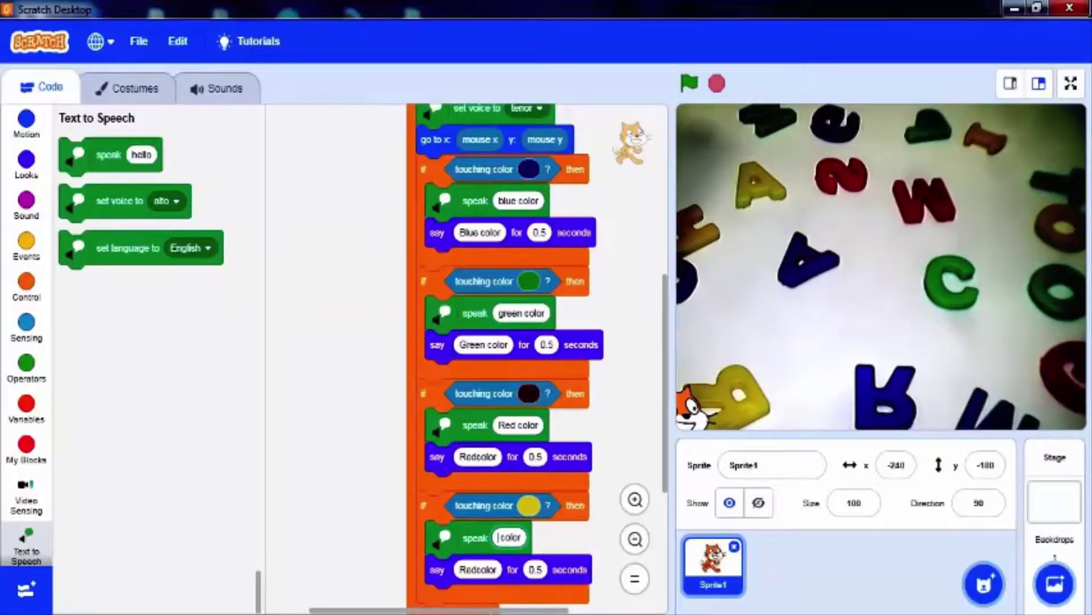
pyautogui.write('Yello')
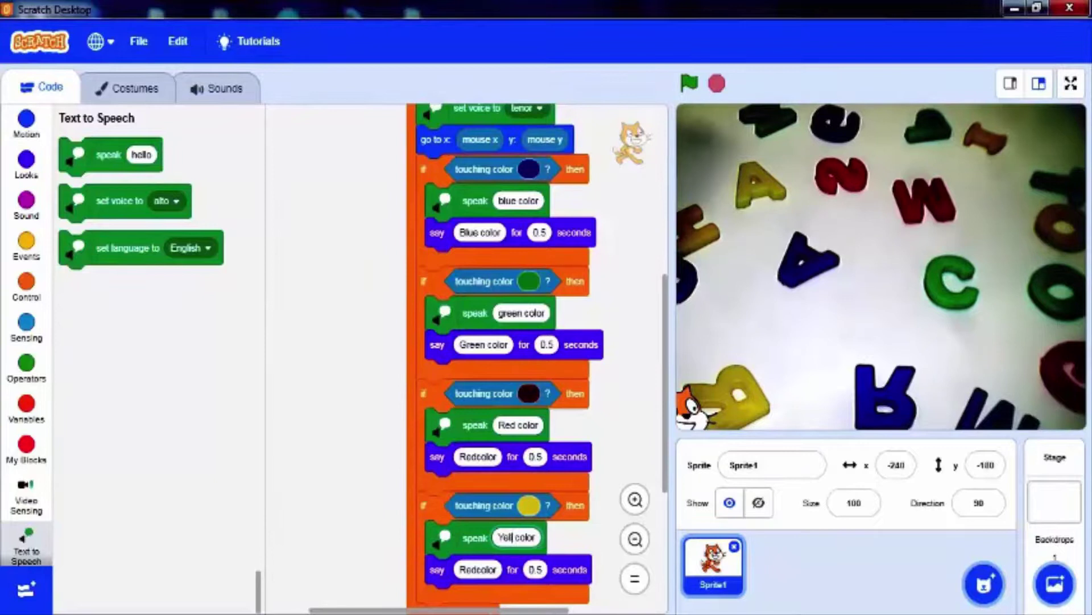
pyautogui.write('w')
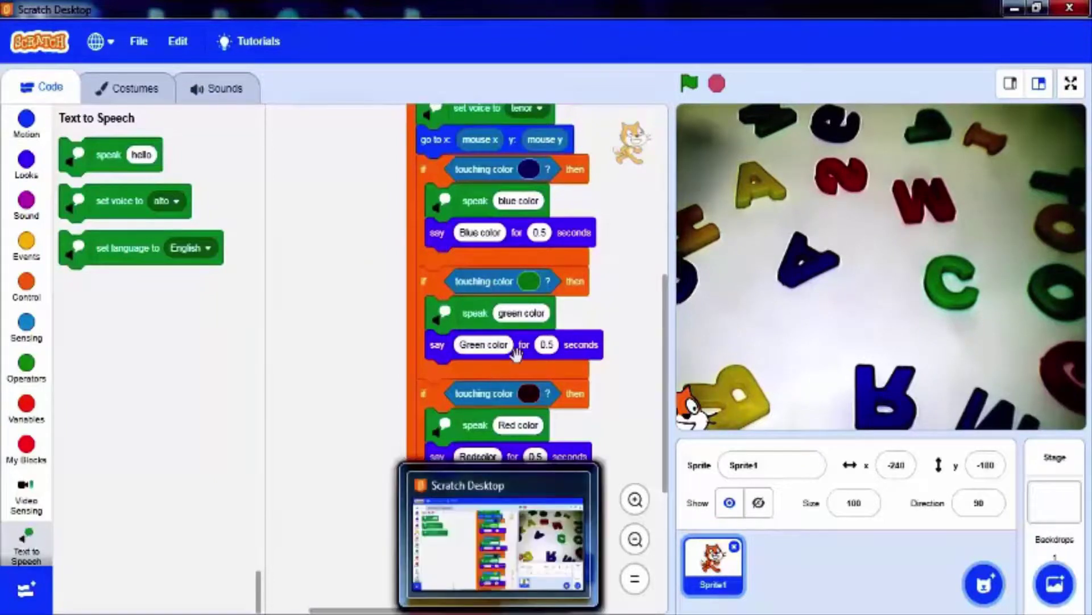
pyautogui.scroll(-3, 466, 477)
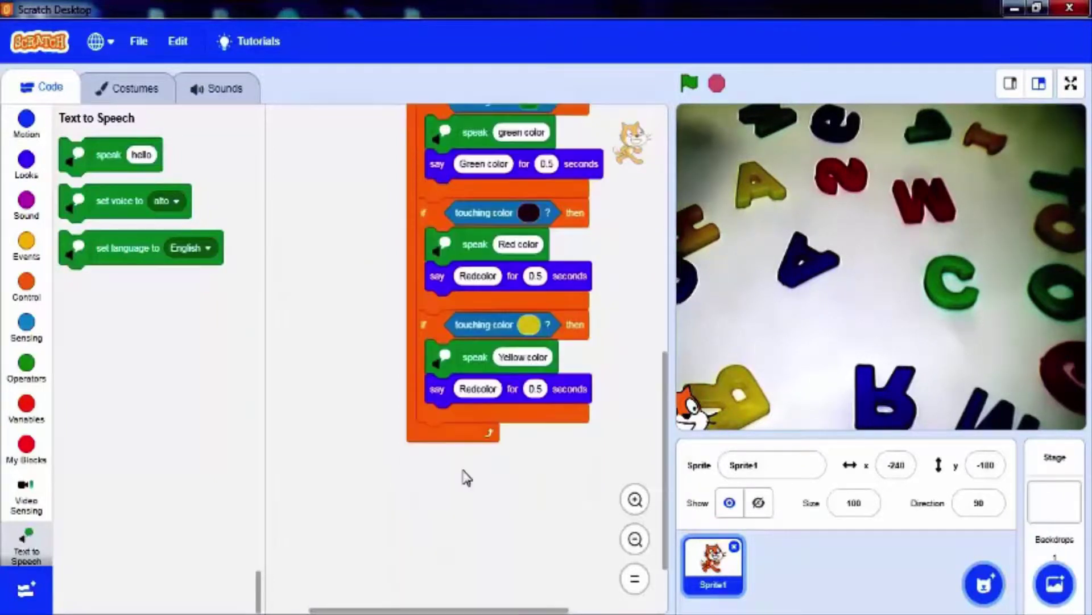
pyautogui.click(478, 390)
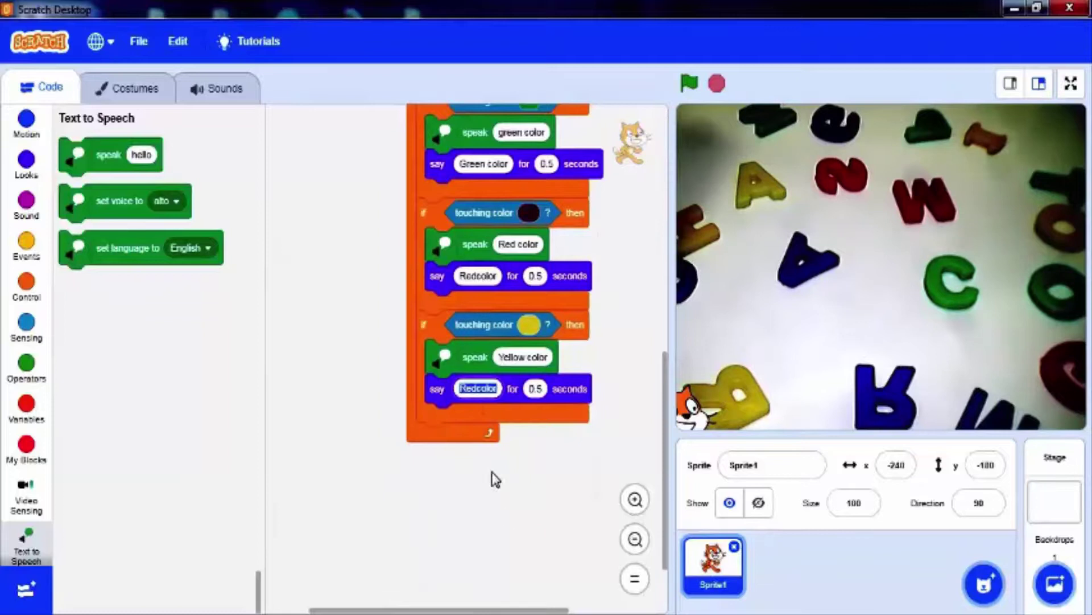
pyautogui.click(483, 390)
pyautogui.press('BackSpace')
pyautogui.press('BackSpace')
pyautogui.press('BackSpace')
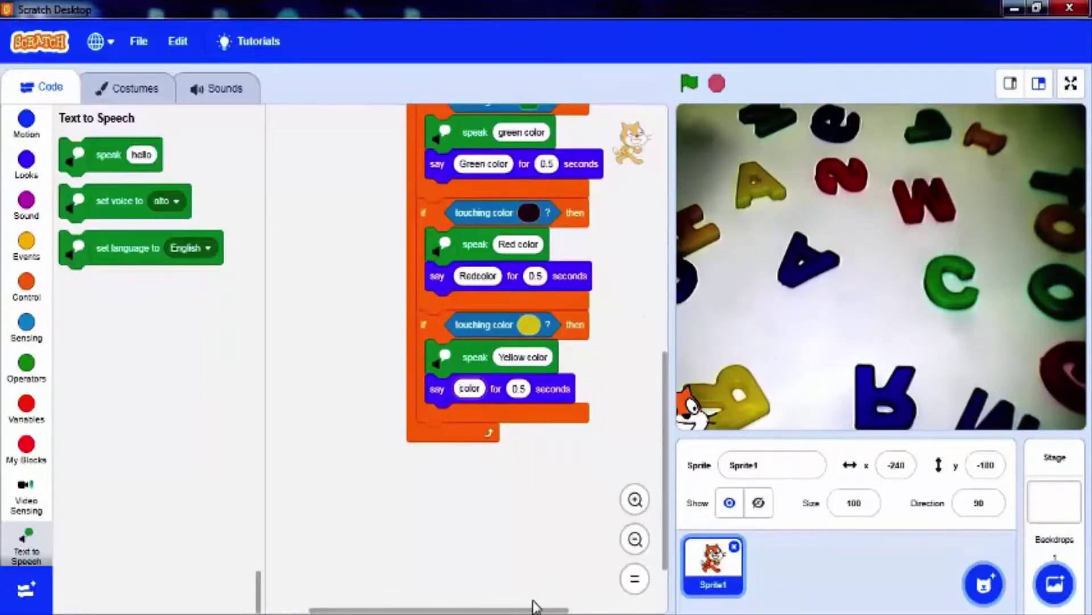
pyautogui.write('Yello')
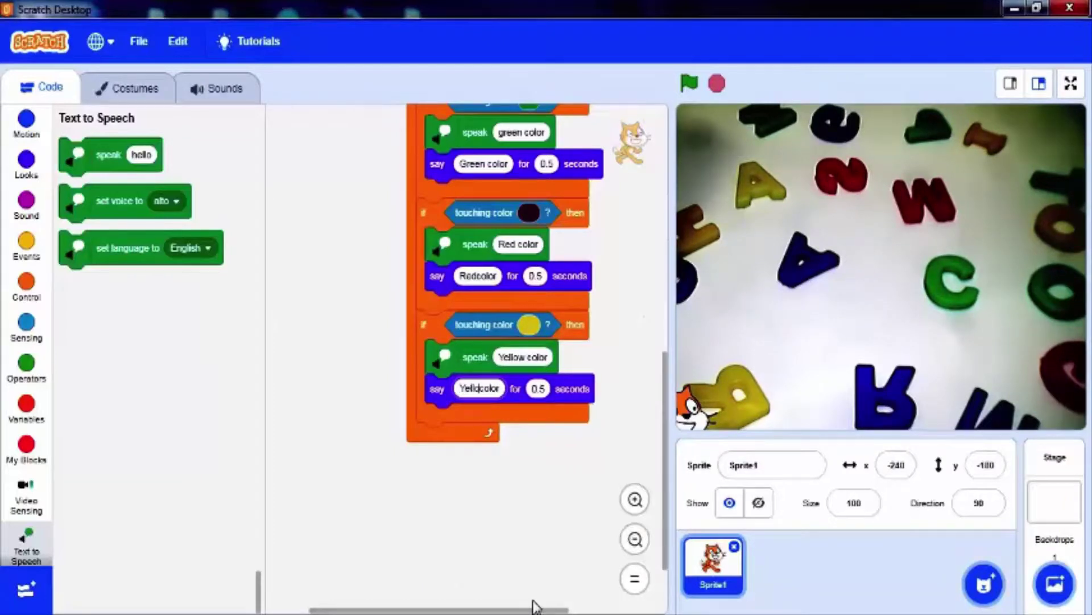
pyautogui.write(' w')
# - Fix the earlier 'Redcolor' said text to read 'Red color'
pyautogui.click(487, 275)
pyautogui.click(478, 275)
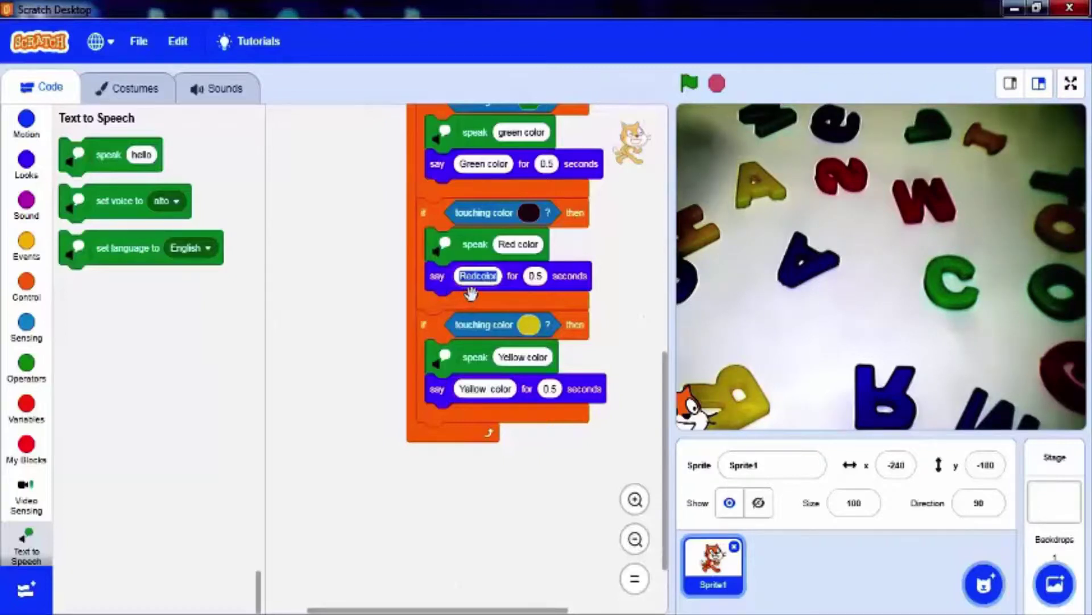
pyautogui.click(480, 276)
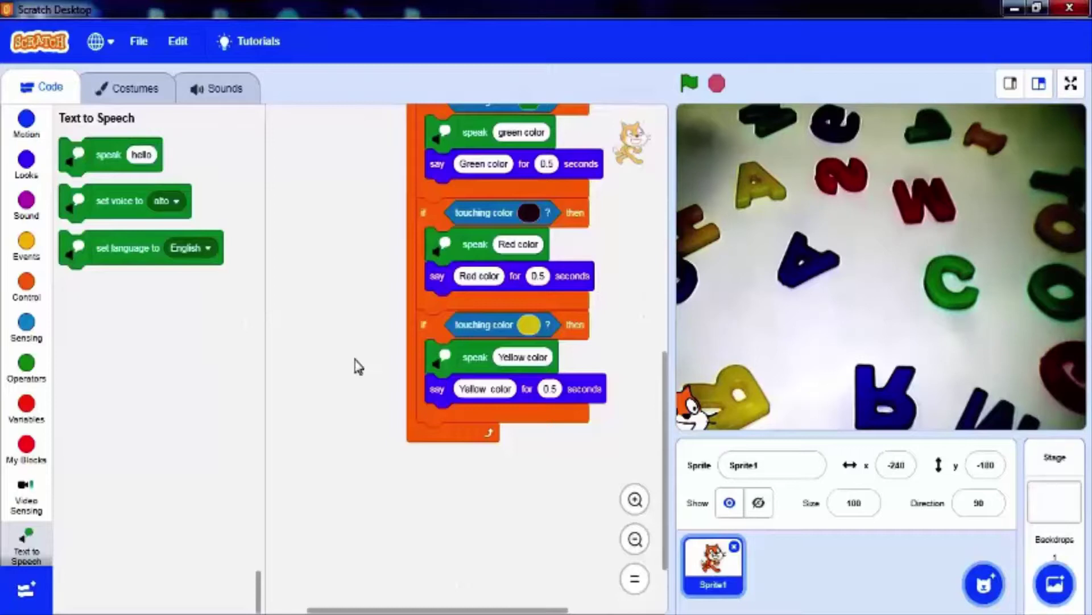
pyautogui.scroll(3, 537, 478)
pyautogui.scroll(3, 547, 478)
pyautogui.scroll(3, 573, 478)
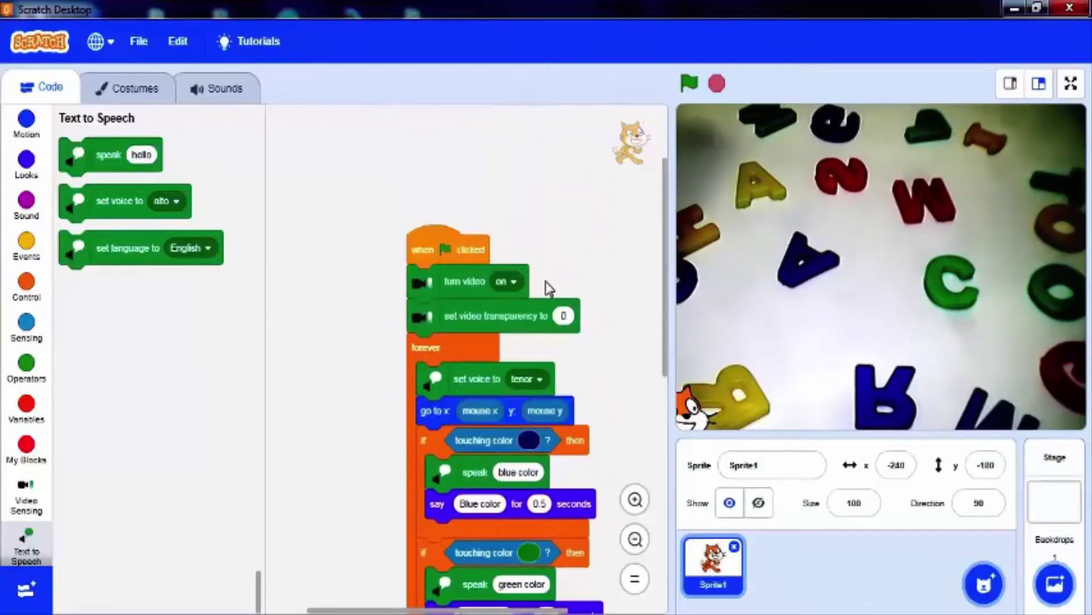
pyautogui.scroll(-3, 548, 281)
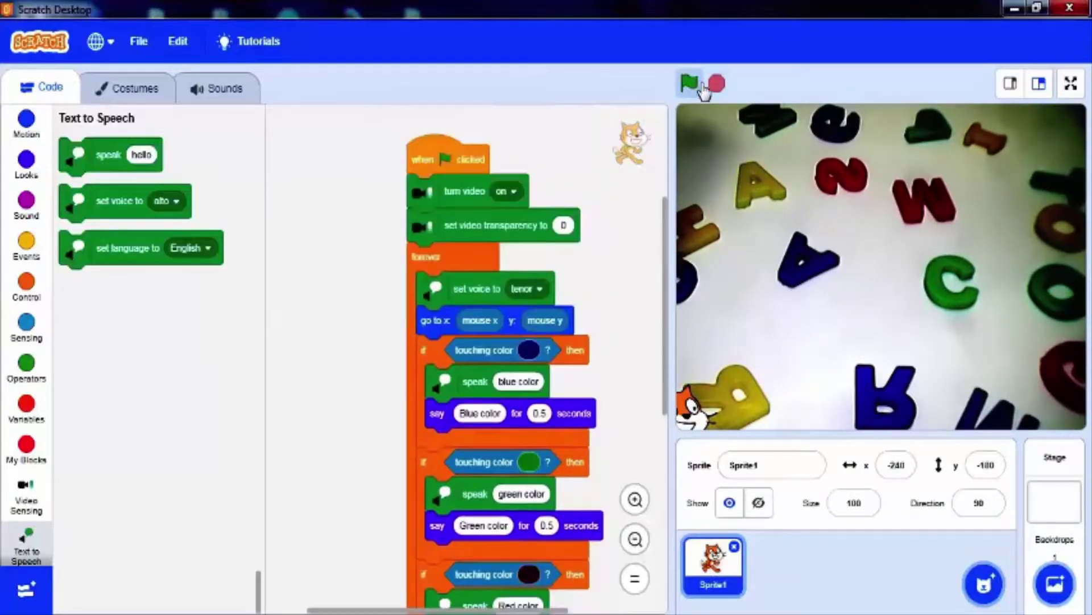
# - Test with the green flag as the cat announces Green, Blue and Red, then stop
pyautogui.click(690, 83)
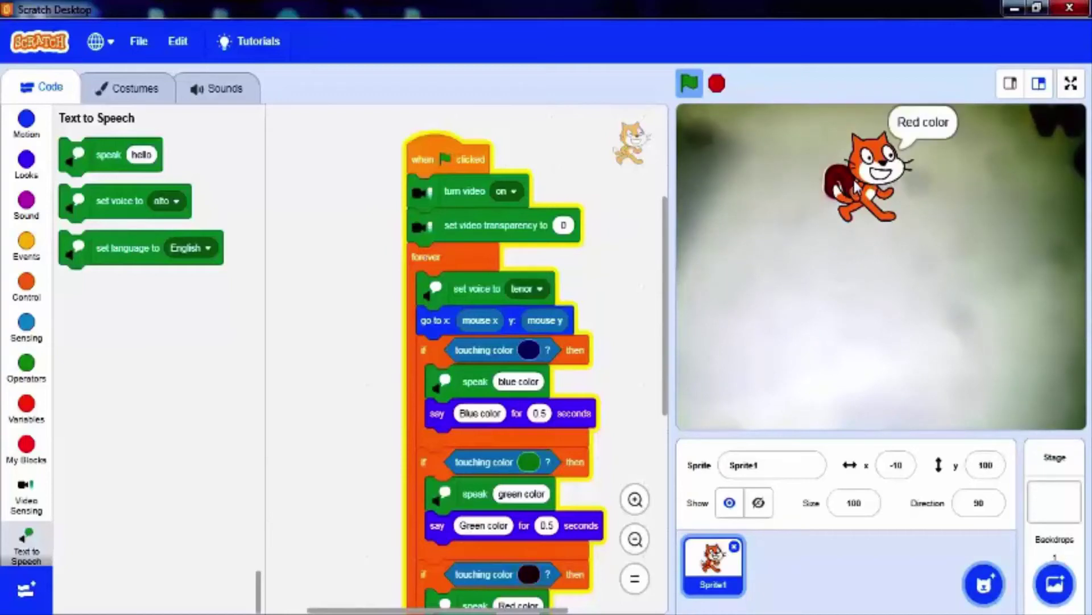
pyautogui.click(717, 83)
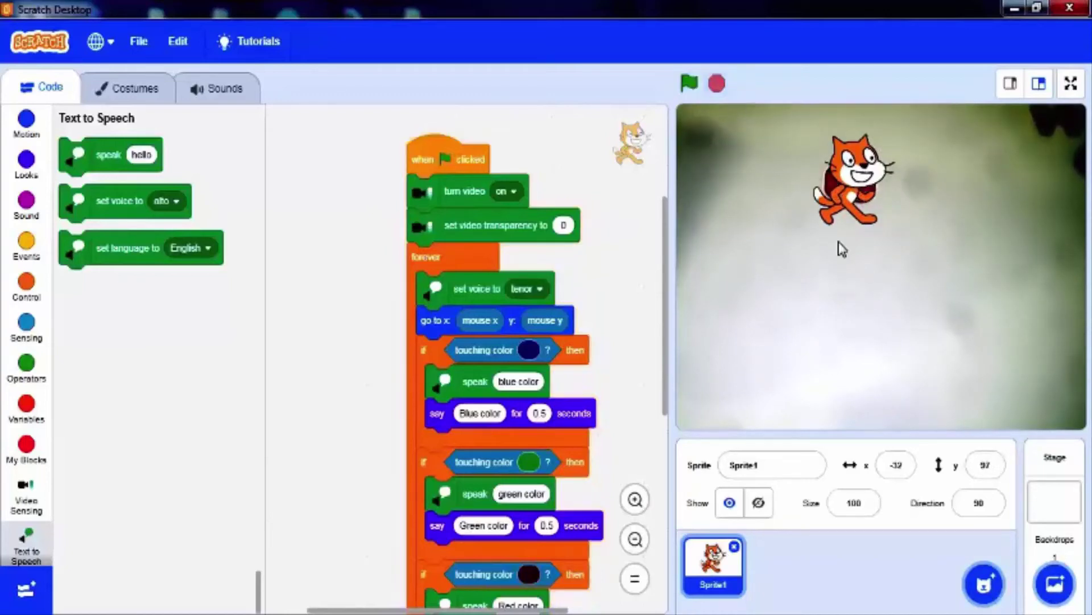